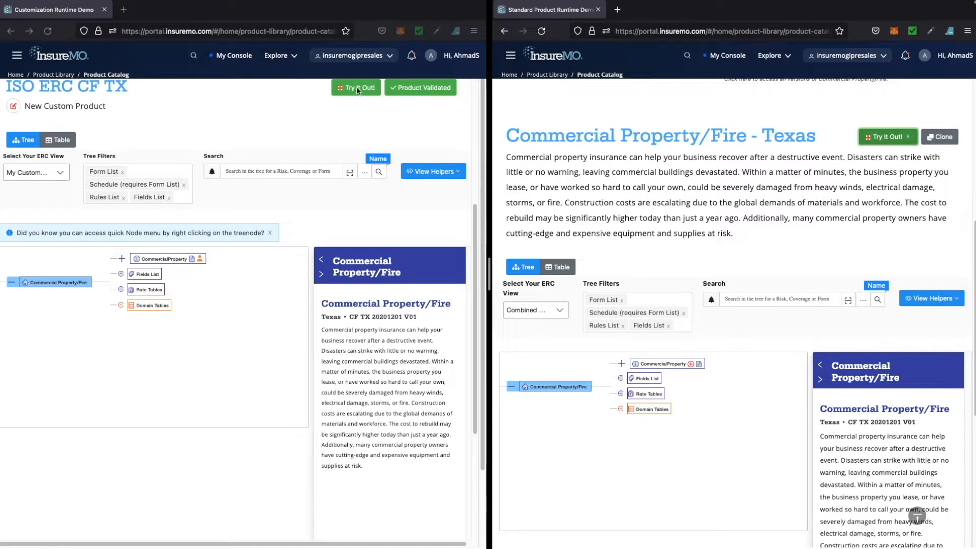
Step: Start trying out the ISO ERC CF TX custom product and compare its Policy Type label with the standard product's
click(355, 87)
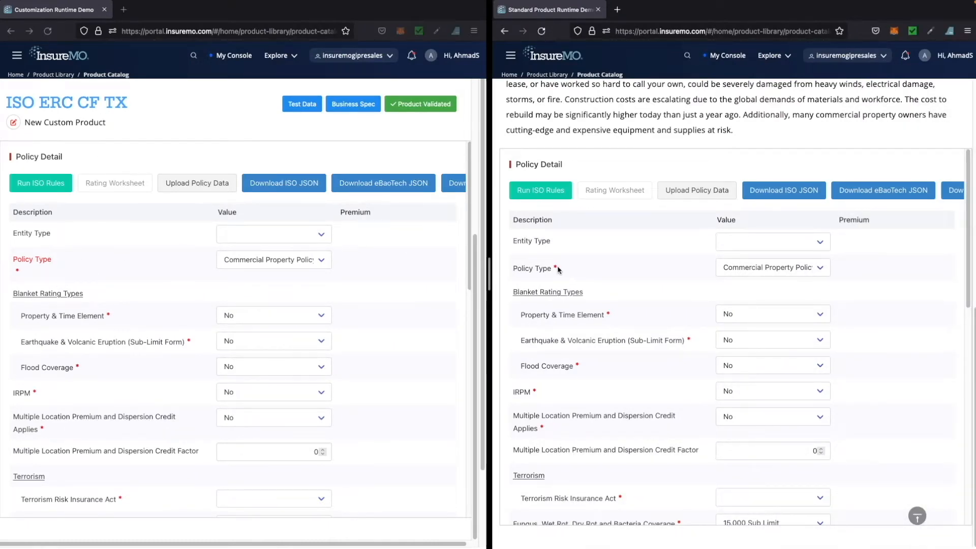
drag(558, 270, 512, 271)
click(65, 270)
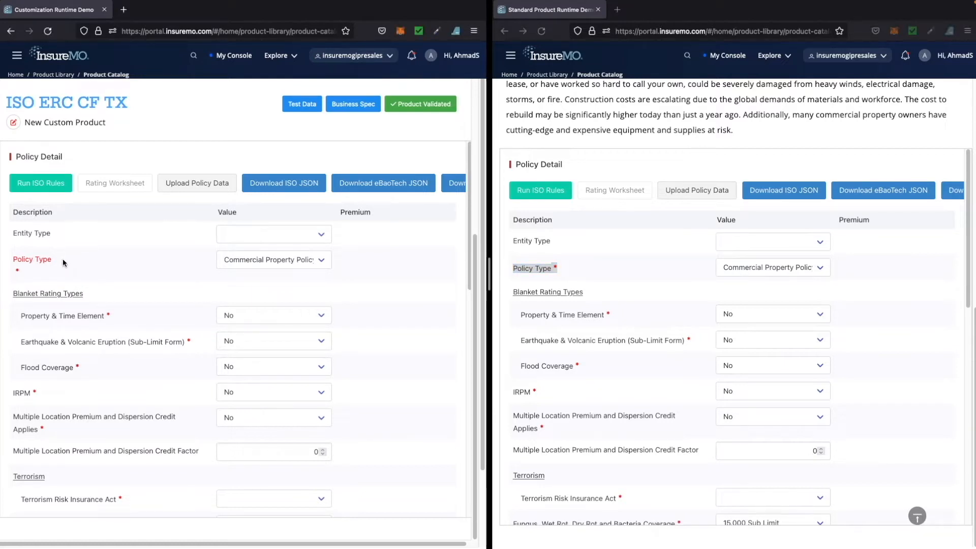
drag(53, 262, 12, 263)
click(61, 263)
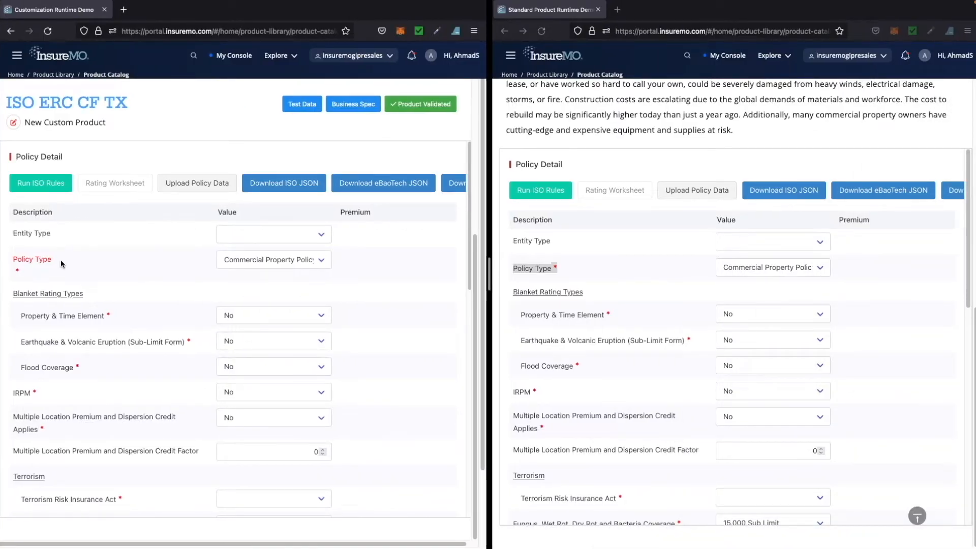
Step: Add a Form Page Summary entry in the custom product with My New Field Detail set to 12, and return to Policy Detail
scroll(64, 362, down, 4)
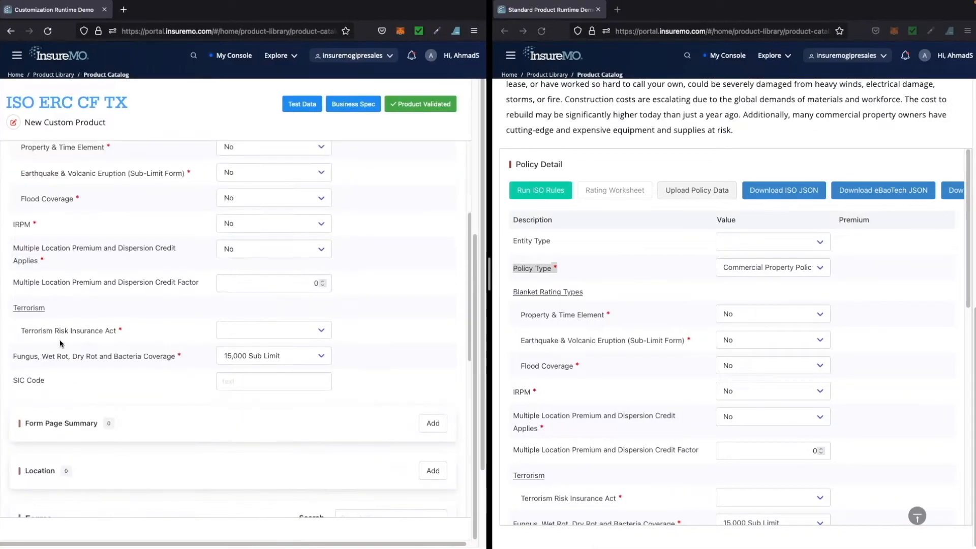
scroll(36, 168, up, 4)
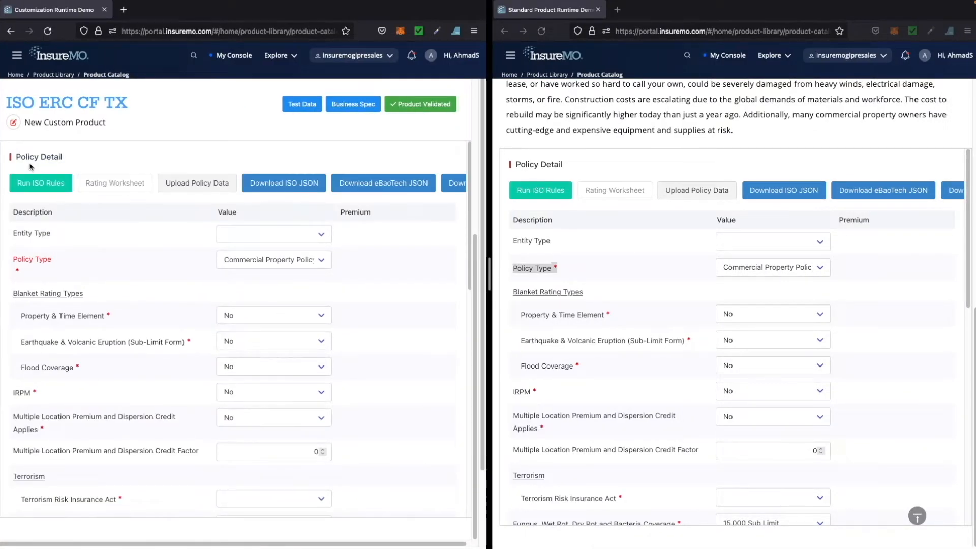
scroll(122, 470, down, 4)
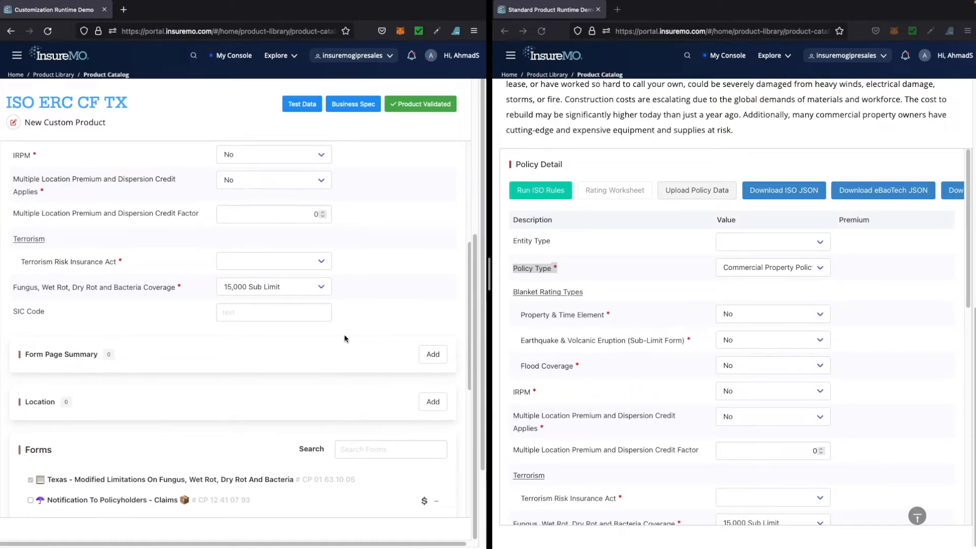
click(440, 359)
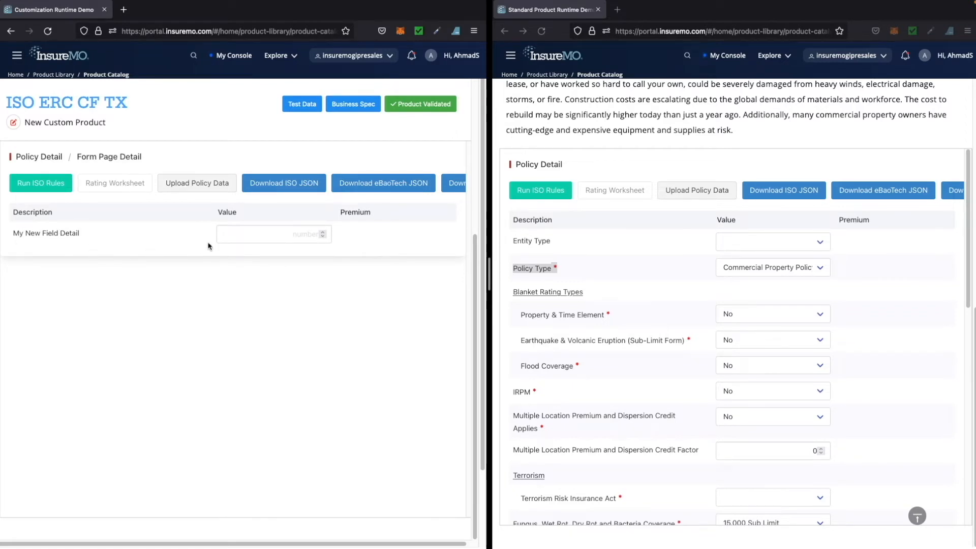
click(236, 236)
text(12)
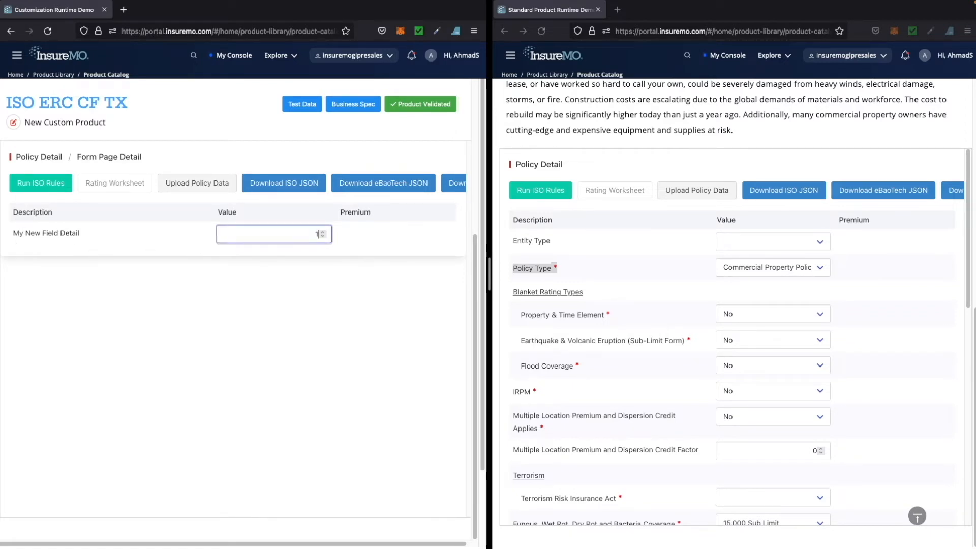
click(178, 303)
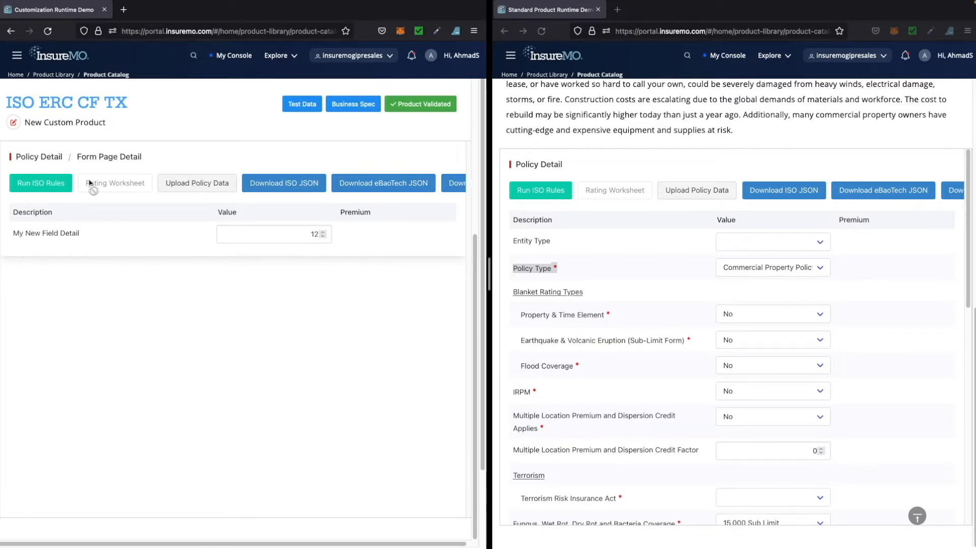
click(45, 156)
scroll(146, 350, down, 4)
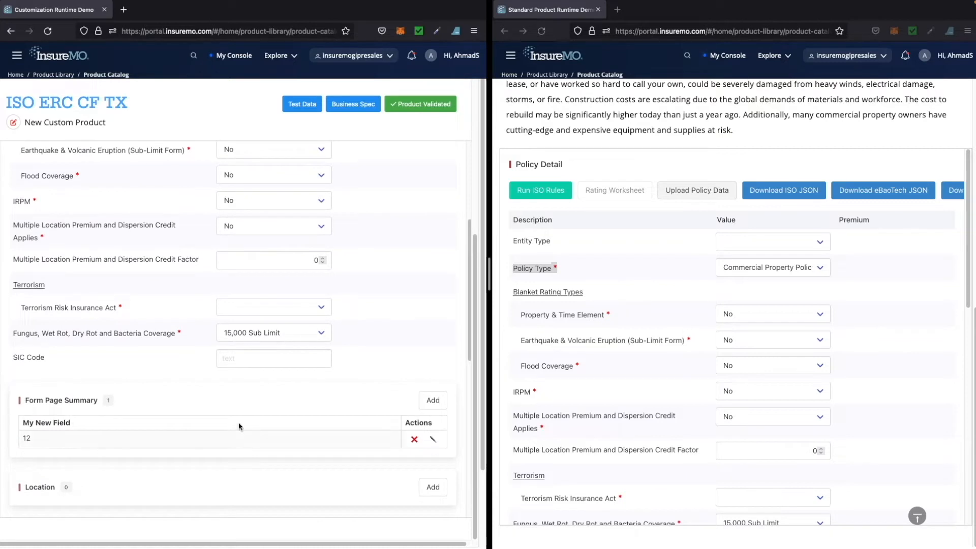
Step: Add a location with a special class in the standard product and examine the sections below its Special Class Detail fields
scroll(661, 472, down, 4)
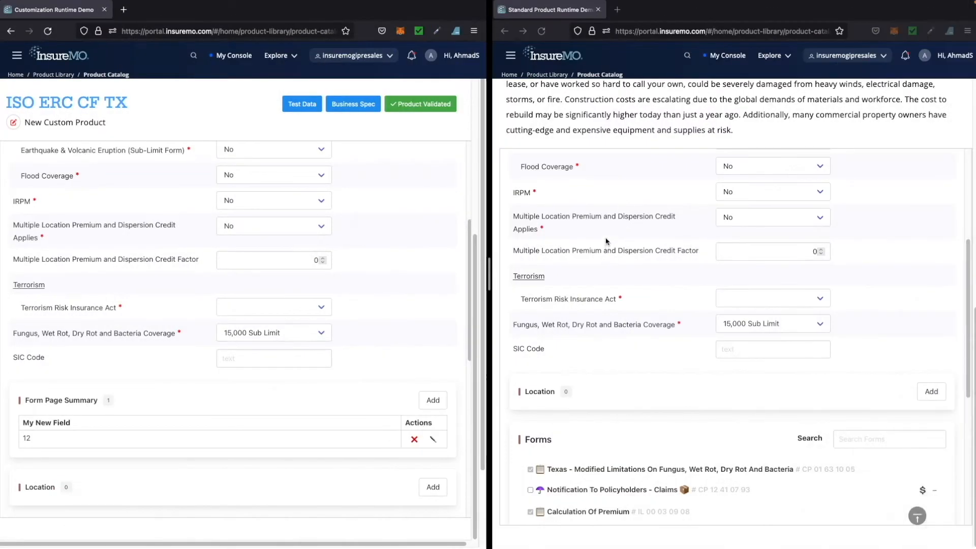
scroll(648, 300, up, 4)
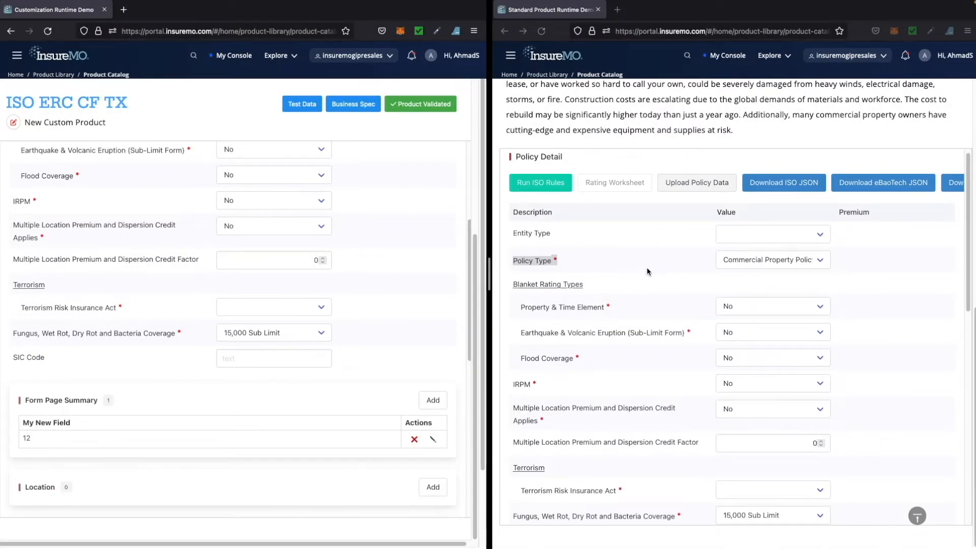
scroll(655, 277, down, 4)
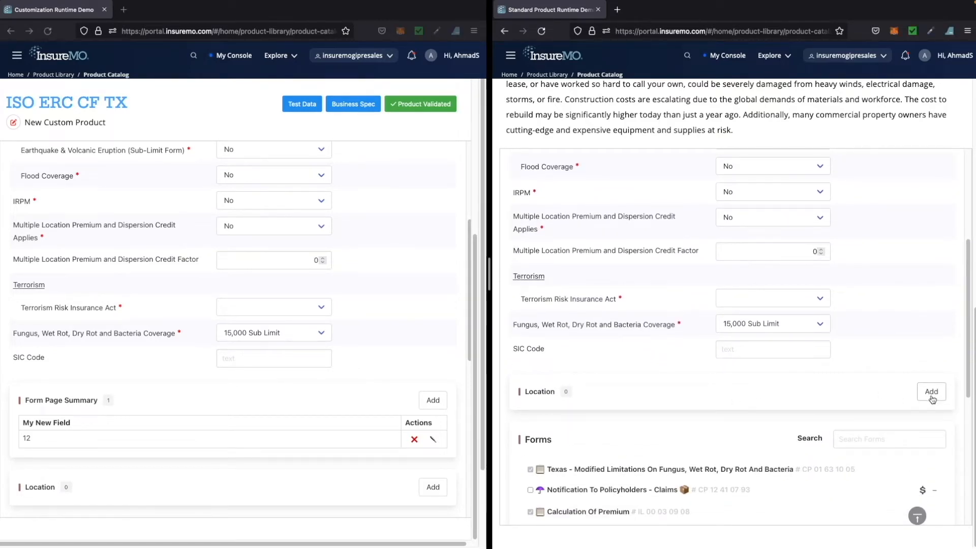
click(932, 393)
scroll(932, 399, down, 8)
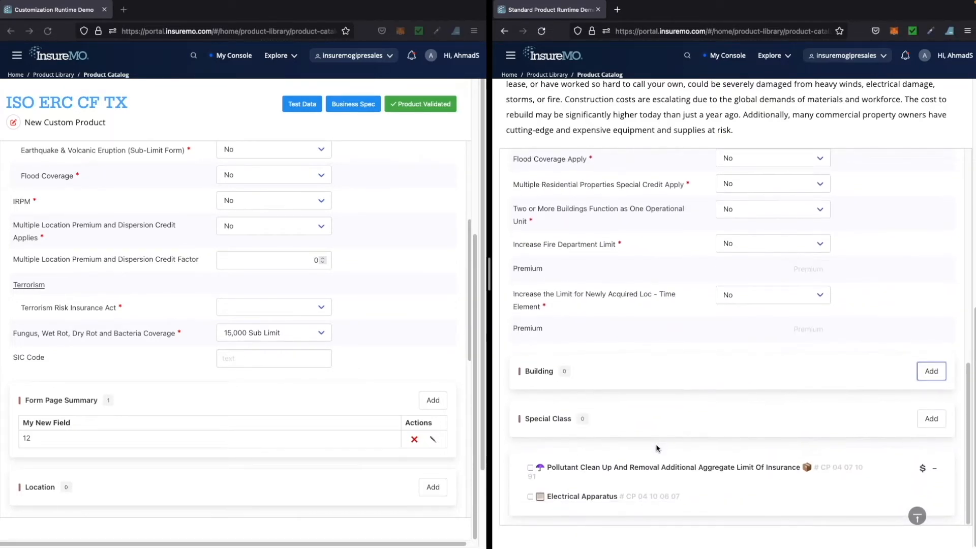
click(931, 419)
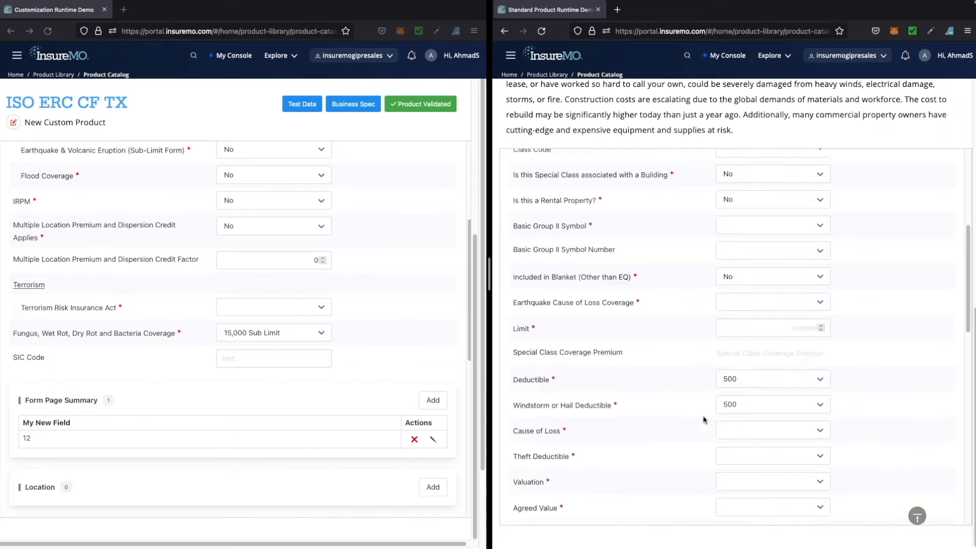
scroll(650, 443, down, 5)
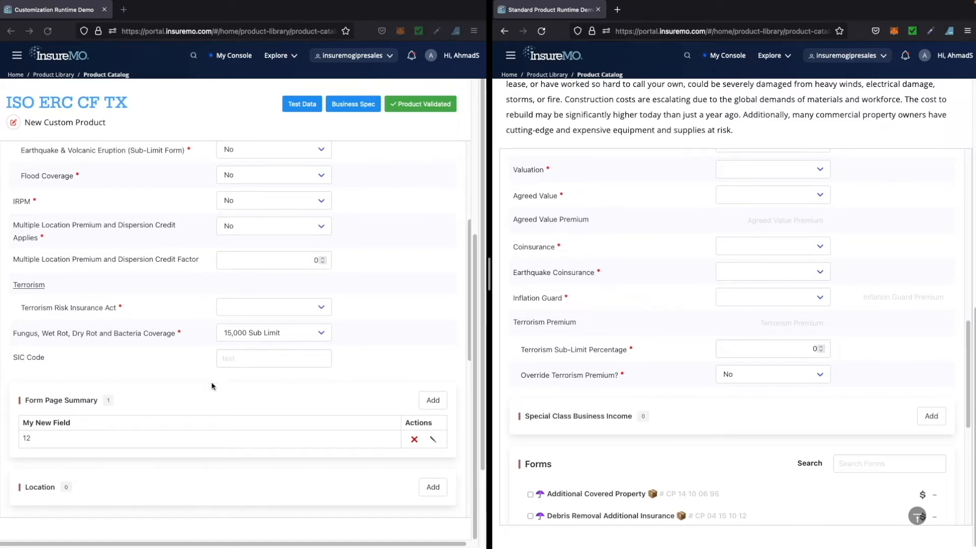
Step: Add a location with a special class in the custom product and check its Special Class Detail for the Special Class Business Income section
scroll(138, 291, up, 4)
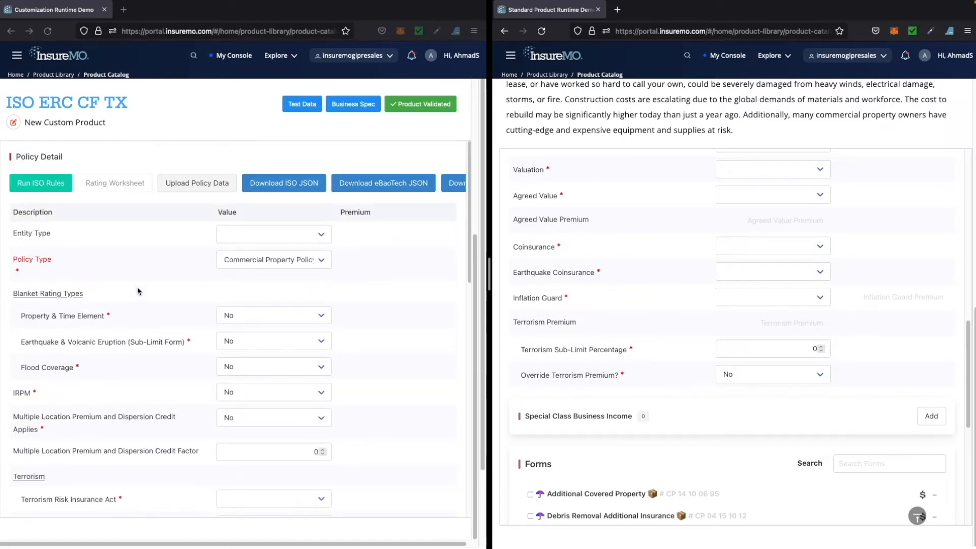
scroll(110, 432, down, 5)
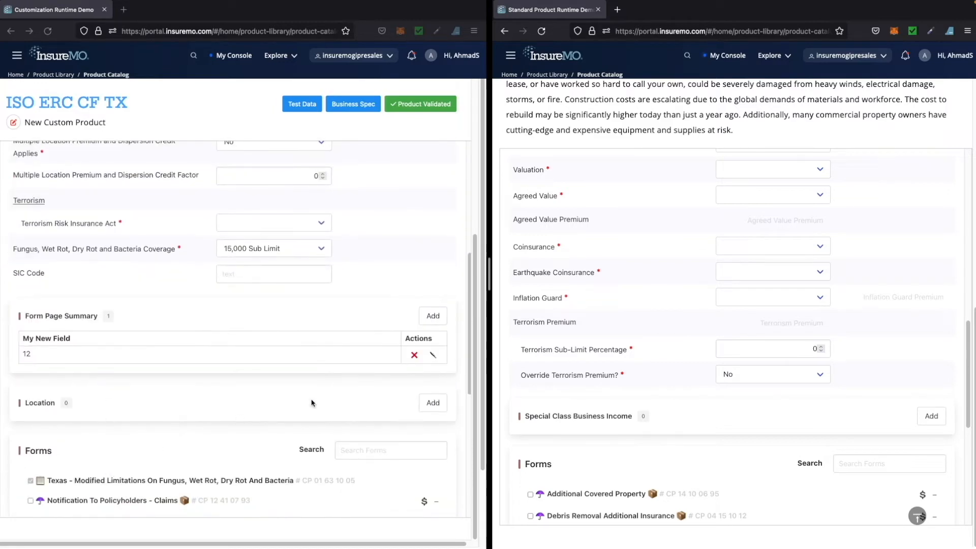
click(431, 404)
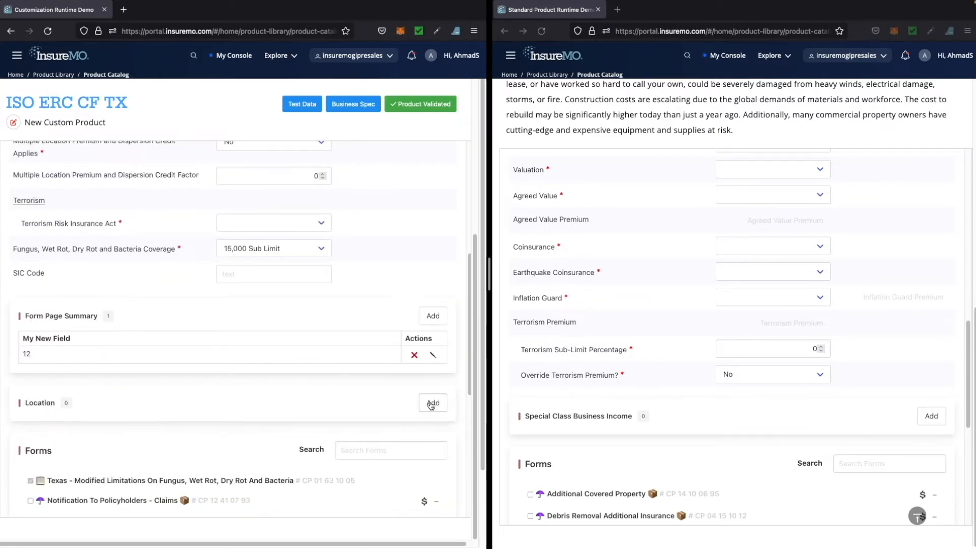
scroll(175, 426, down, 12)
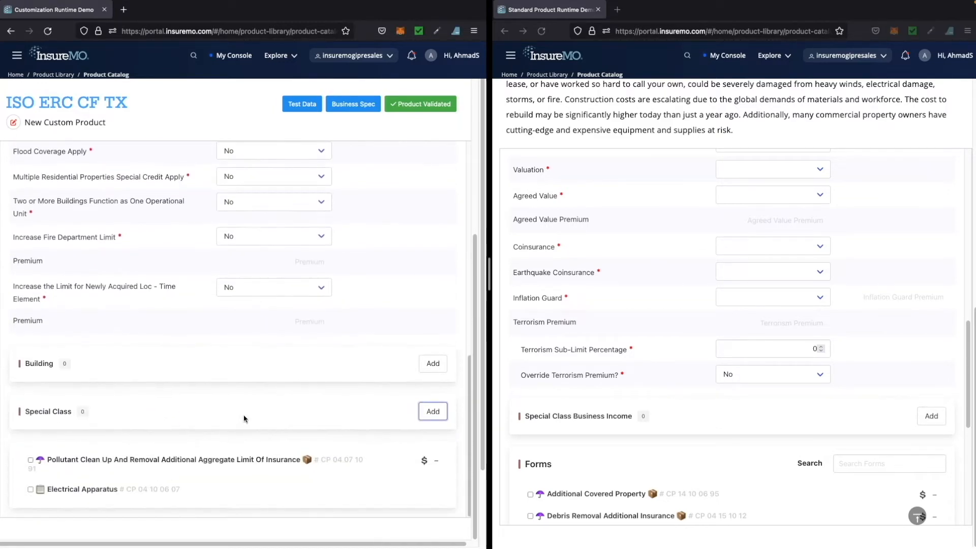
click(432, 411)
scroll(173, 435, down, 15)
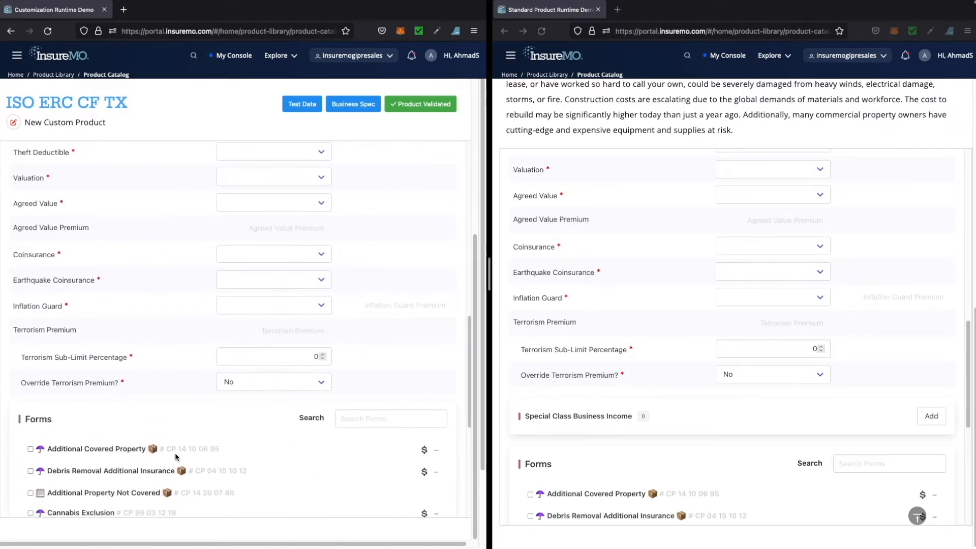
scroll(175, 453, up, 1)
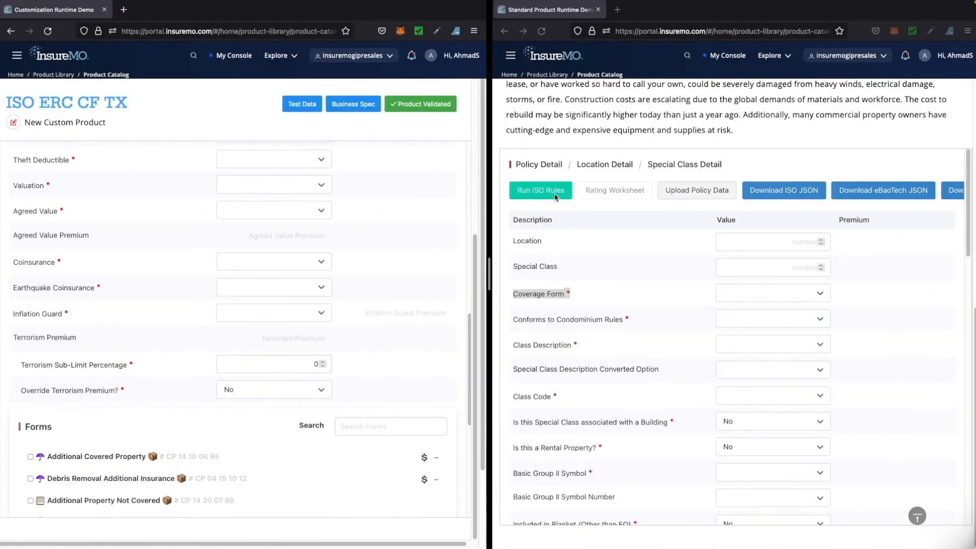
Step: Return to the standard product's Policy Detail and examine the options for Fungus, Wet Rot, Dry Rot and Bacteria Coverage
click(537, 166)
scroll(605, 447, down, 3)
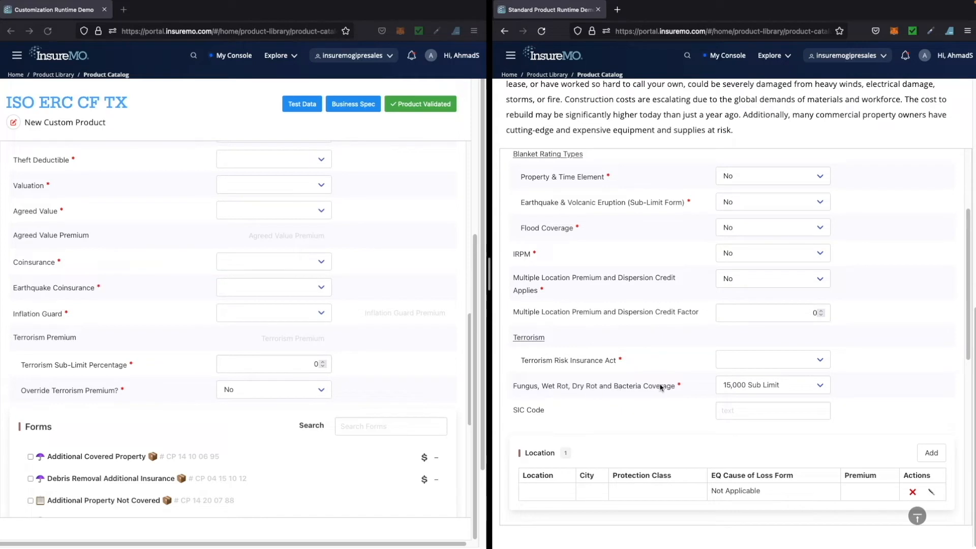
click(767, 385)
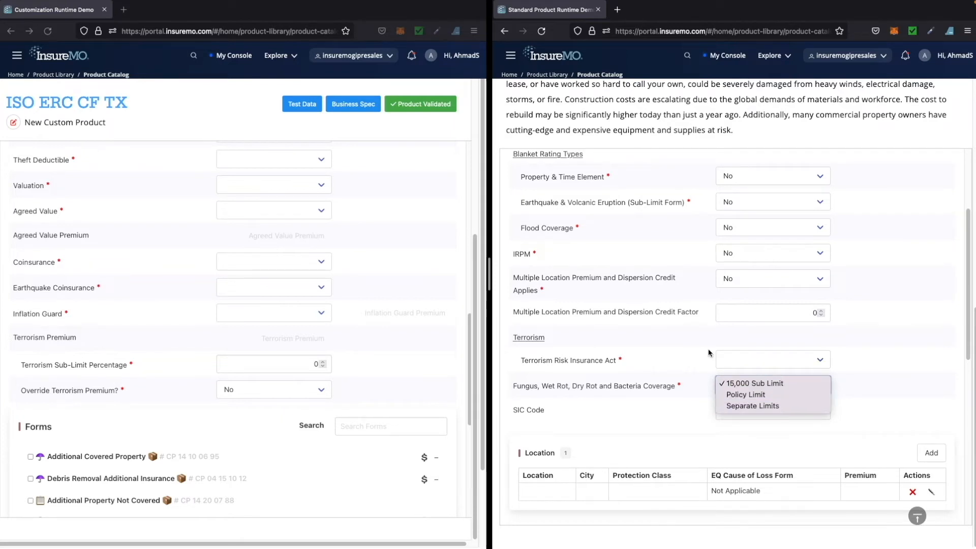
click(695, 354)
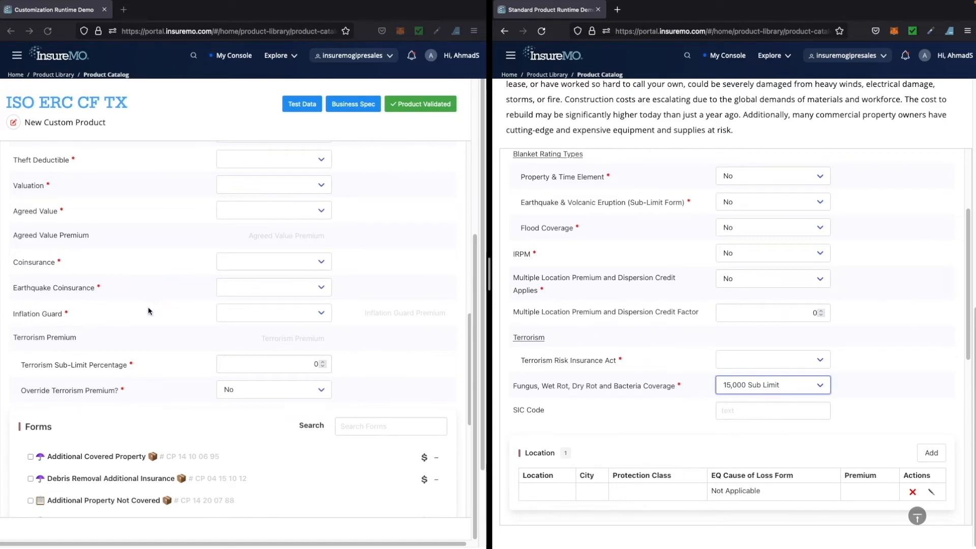
Step: Return to the custom product's Policy Detail and examine the same Fungus, Wet Rot, Dry Rot and Bacteria Coverage options for comparison
scroll(139, 213, up, 10)
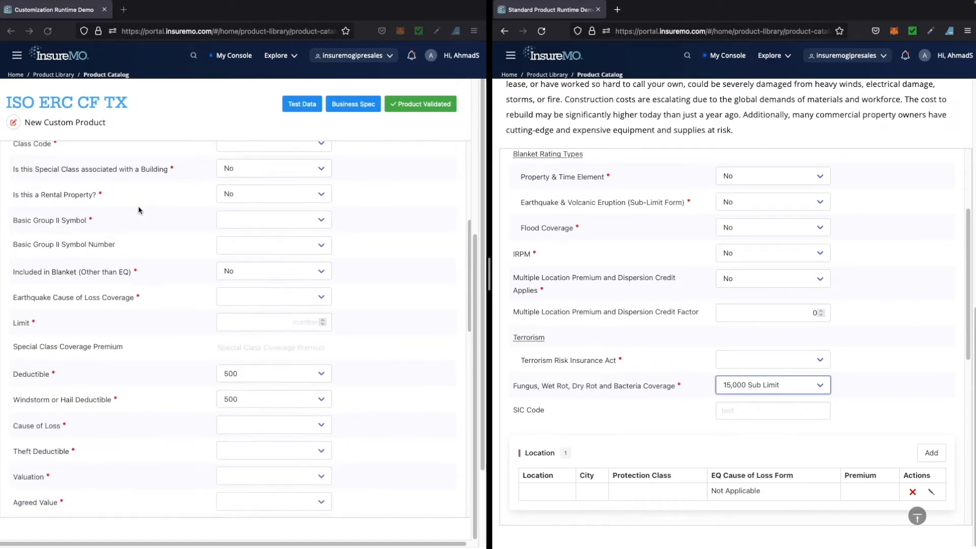
click(41, 160)
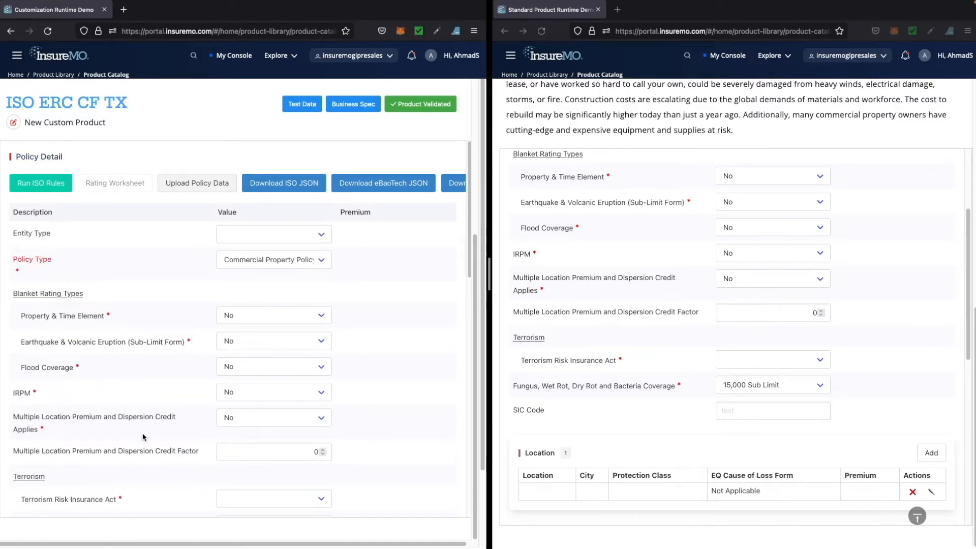
scroll(127, 473, down, 5)
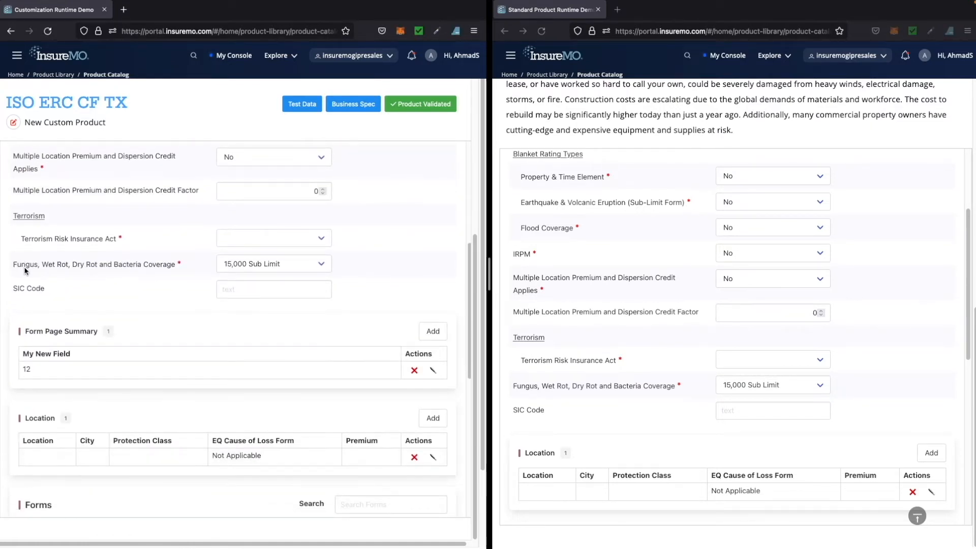
click(280, 264)
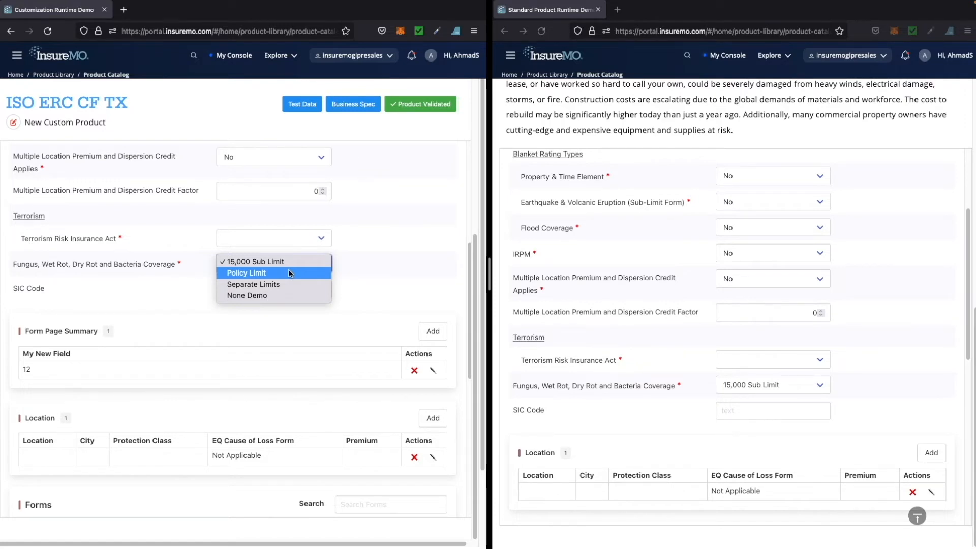
click(389, 273)
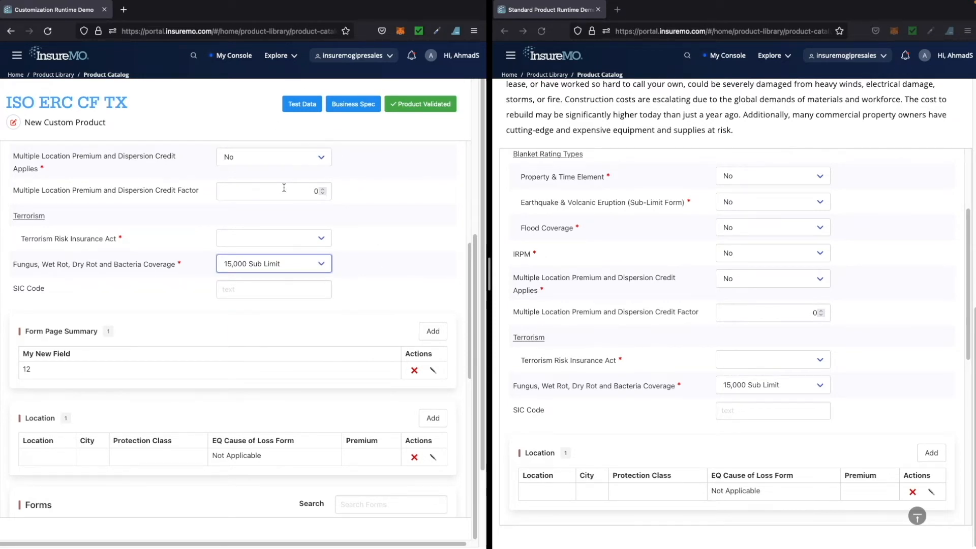
Step: Load the Single Location Test sample for CF TX into the custom ISO ERC CF TX product
scroll(161, 248, up, 5)
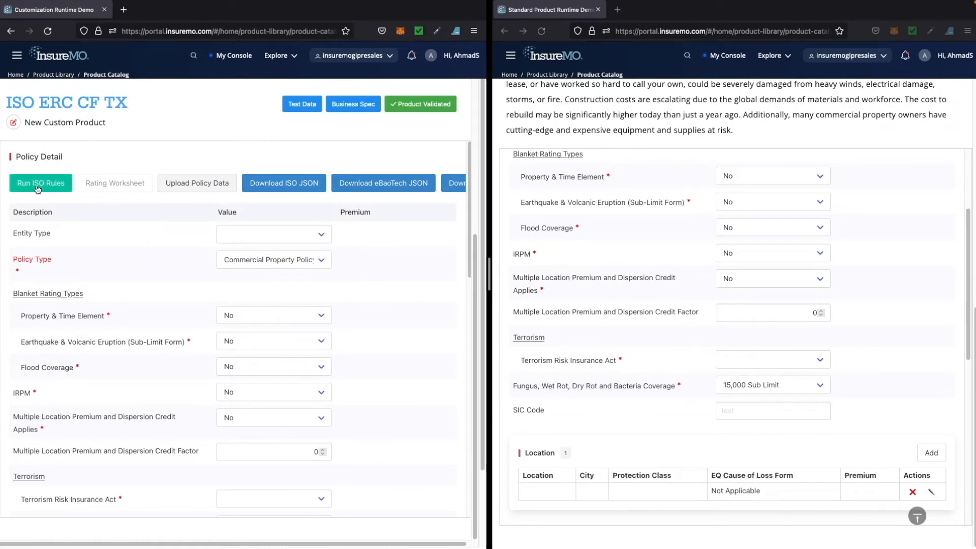
scroll(311, 160, up, 2)
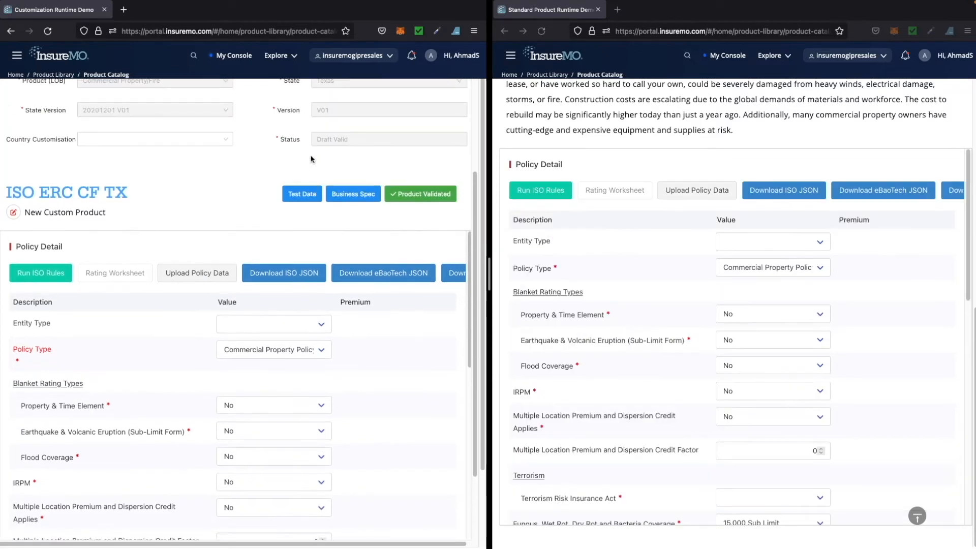
click(292, 197)
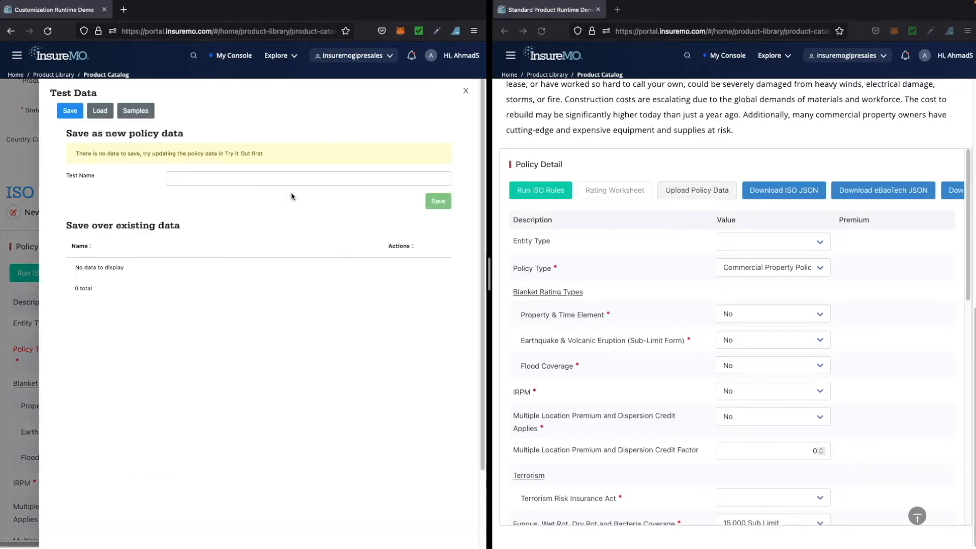
click(150, 121)
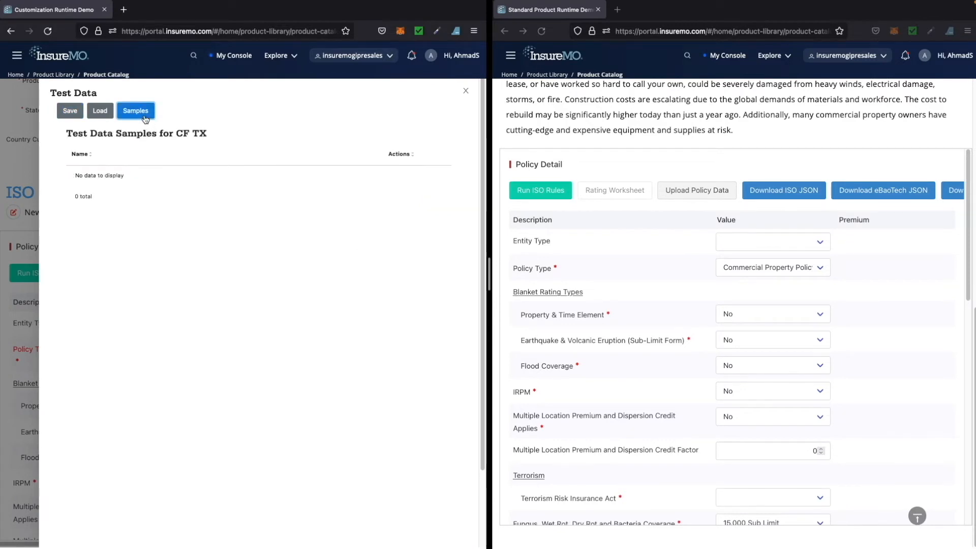
click(196, 170)
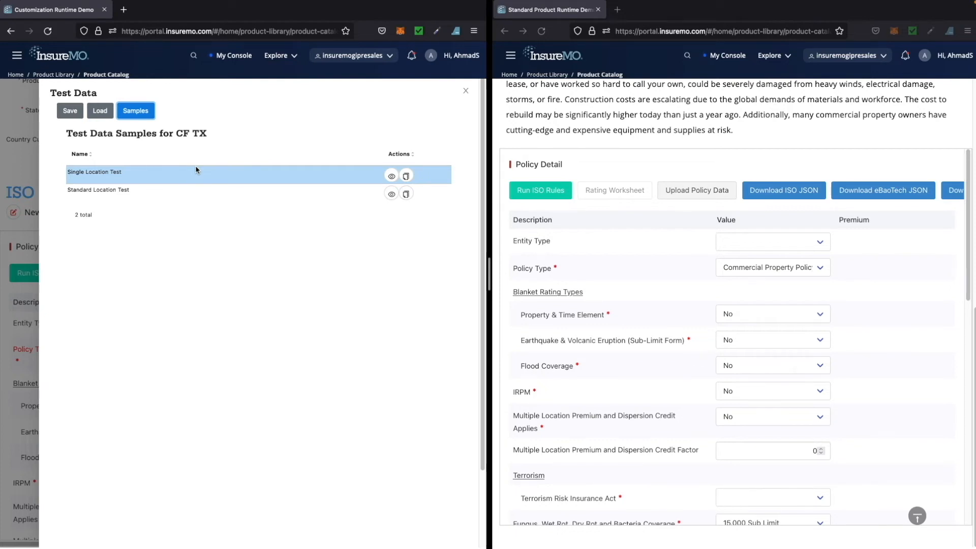
click(253, 177)
click(392, 176)
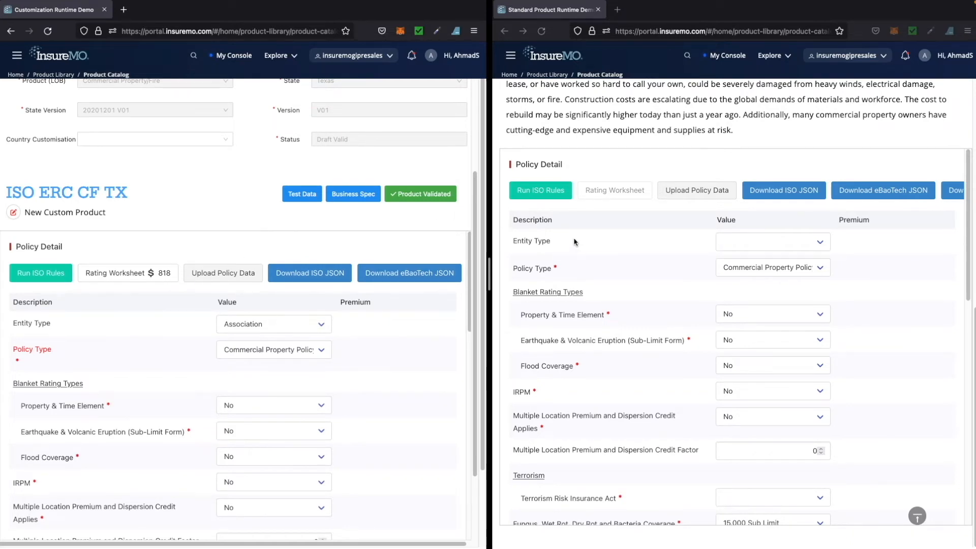
Step: Load the Single Location Test sample into the standard Commercial Property/Fire - Texas product
scroll(583, 239, up, 3)
click(611, 288)
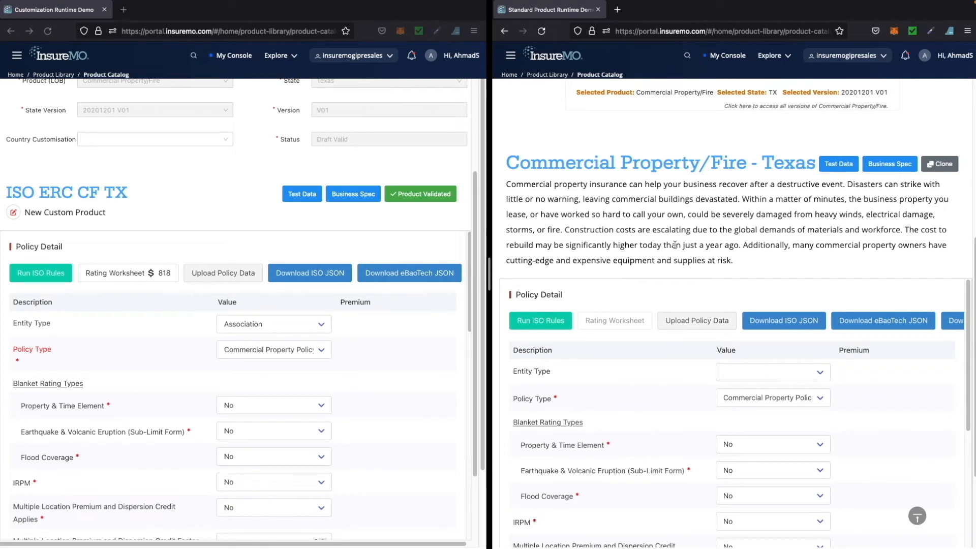
click(839, 165)
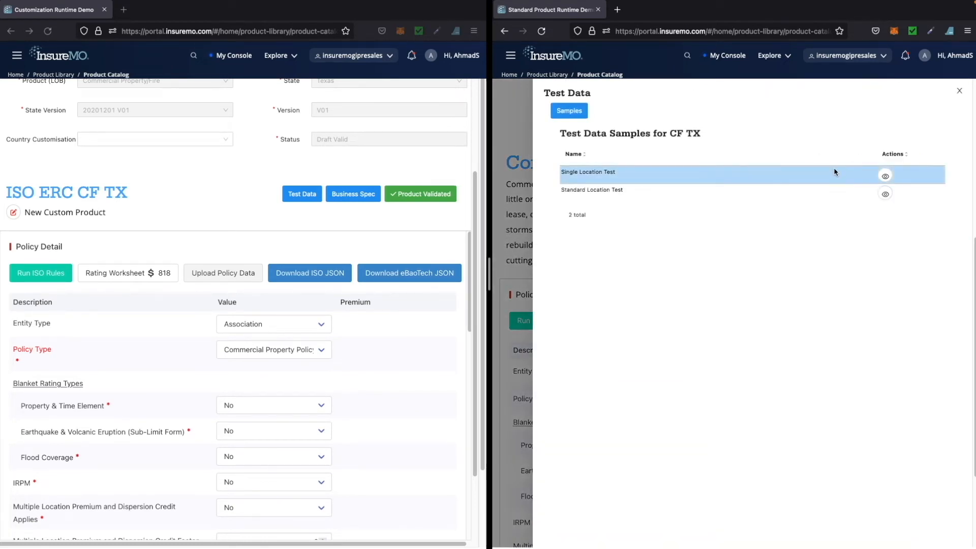
click(885, 176)
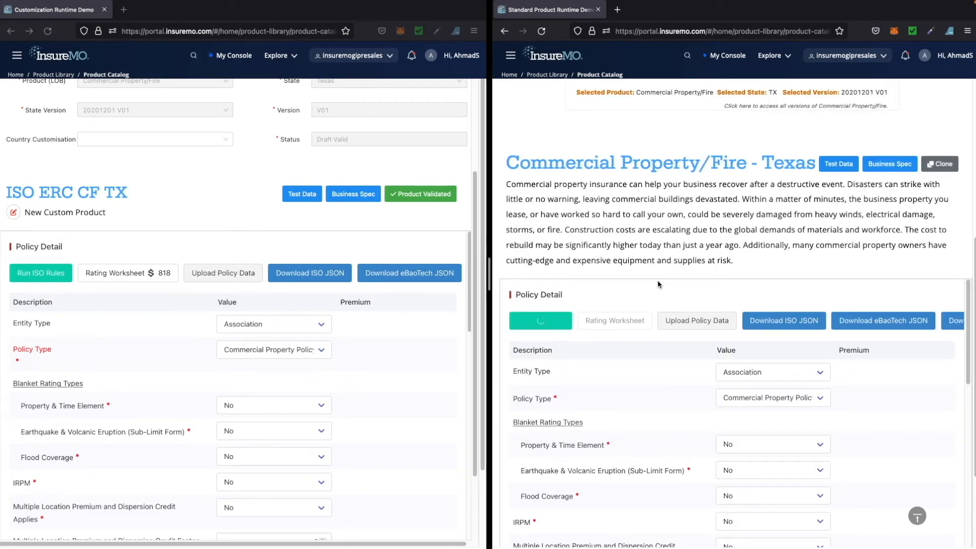
scroll(659, 285, down, 1)
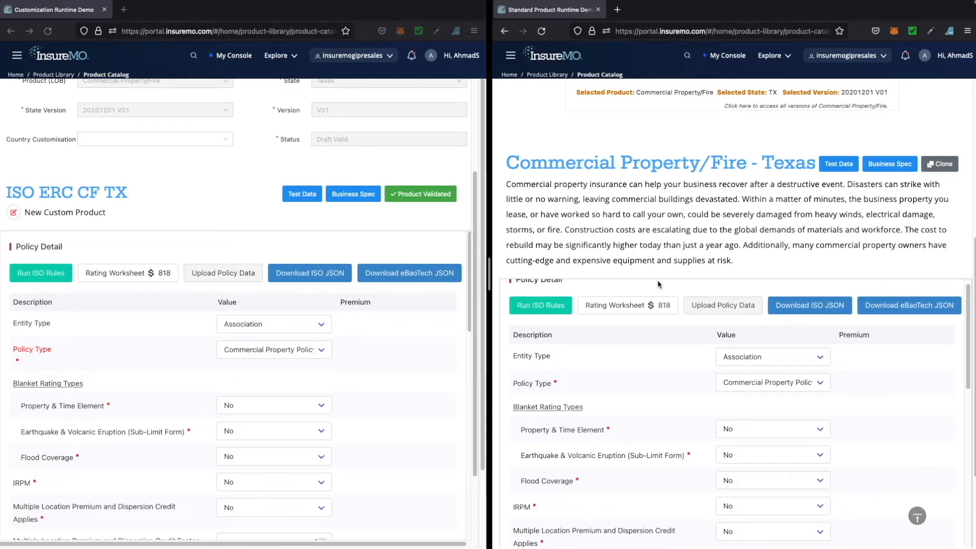
scroll(599, 323, up, 1)
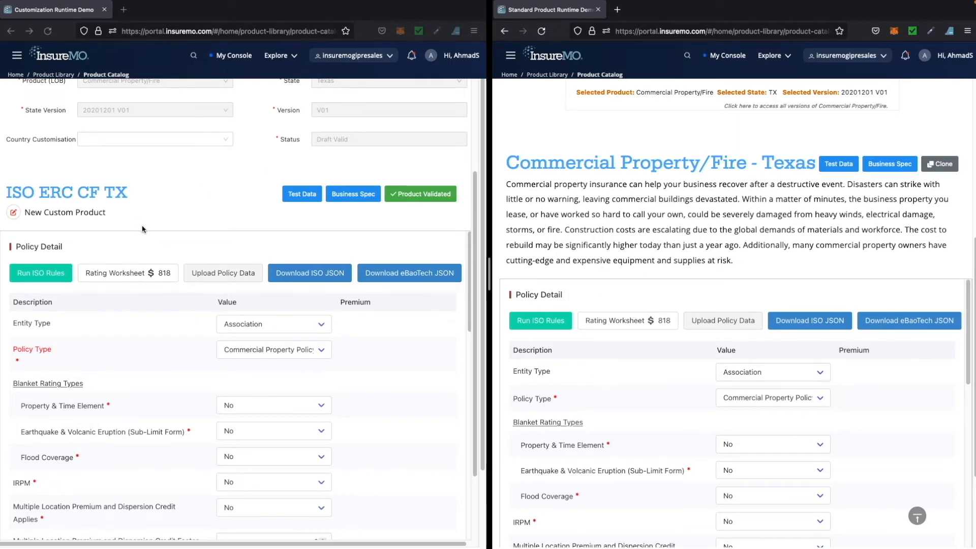
Step: Open the custom product's rating worksheet, copy the rate table name LessThan80PctMultiplicativeFactor from the CoinsuranceFactor line, and close the worksheet
click(121, 242)
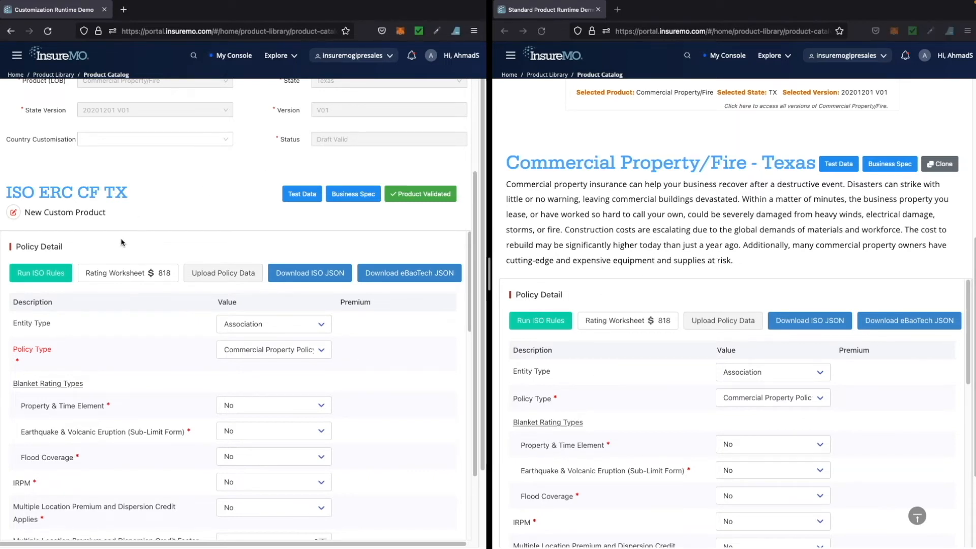
click(149, 281)
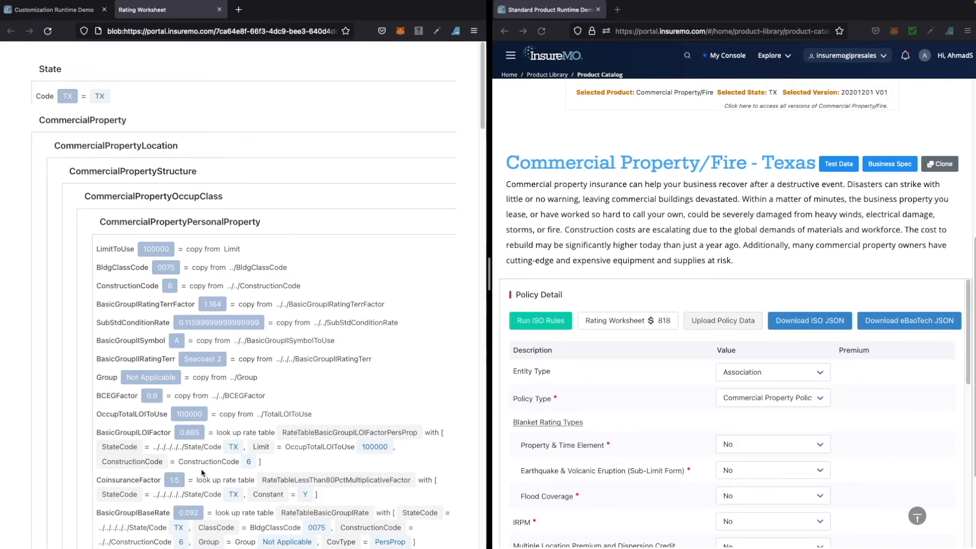
scroll(217, 464, down, 2)
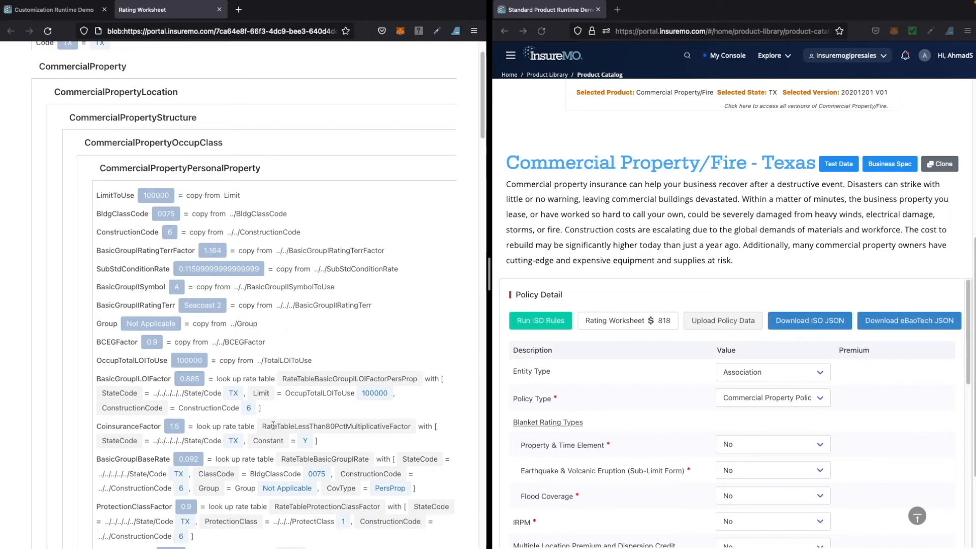
drag(295, 428, 413, 430)
key(ctrl+c)
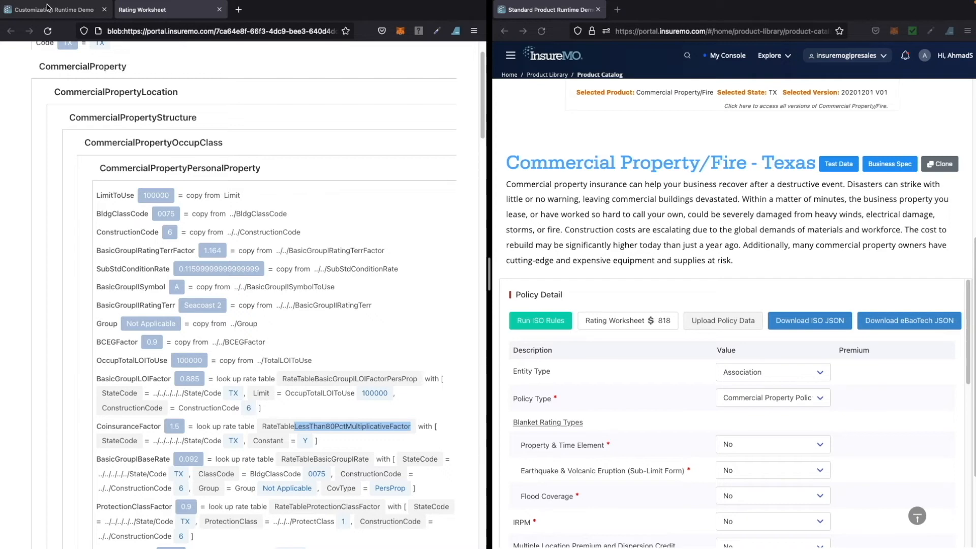
click(219, 9)
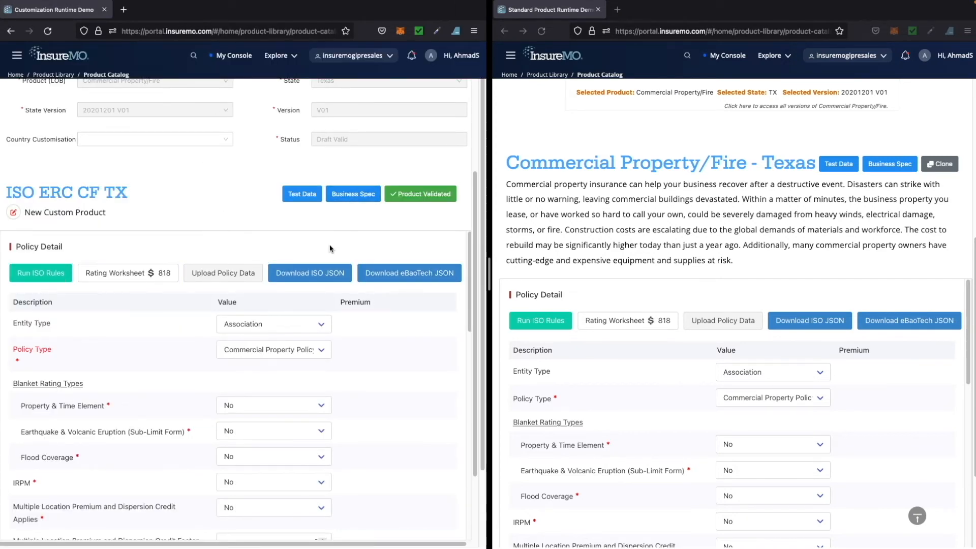
Step: In the custom product's Business Spec, search the Rate Tables for LessThan80PctMultiplicativeFactor and open that table
click(354, 194)
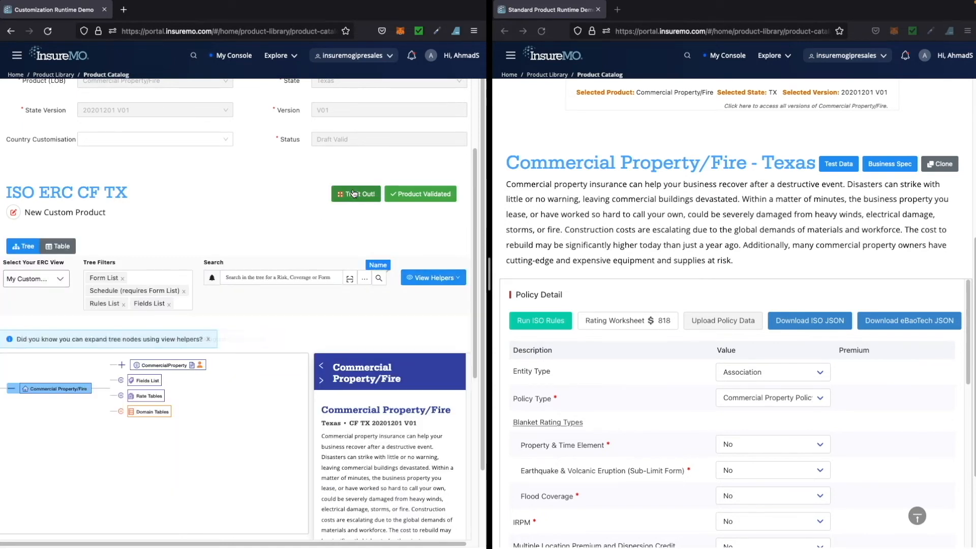
click(140, 398)
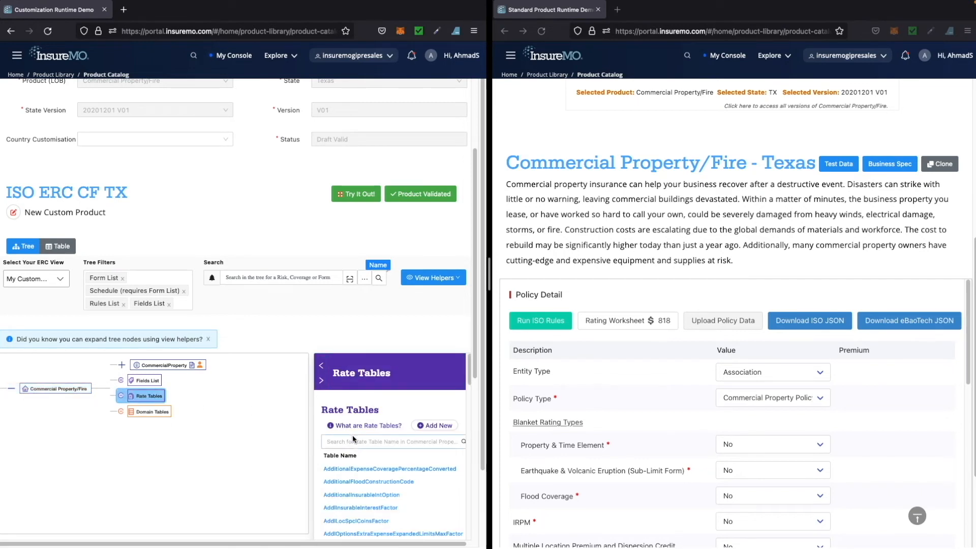
click(355, 442)
key(ctrl+v)
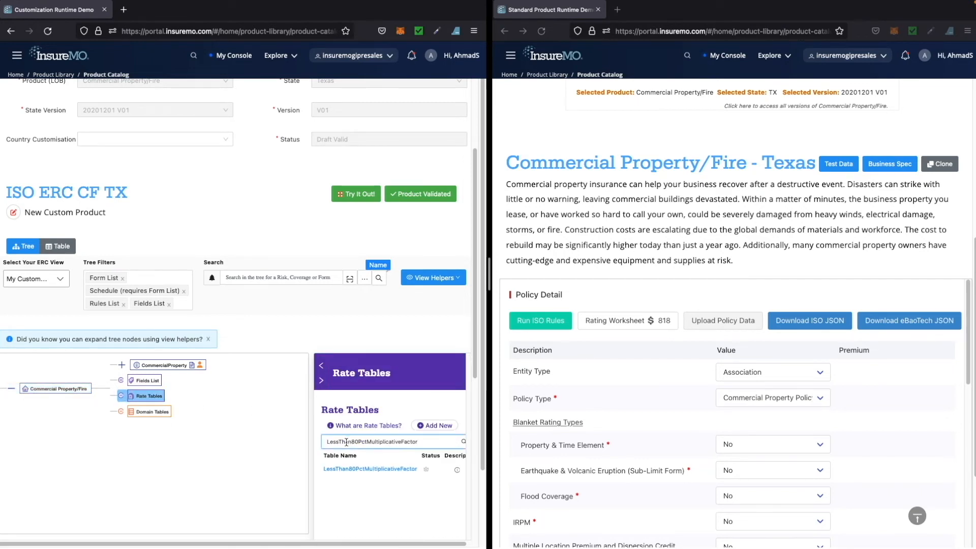
click(379, 469)
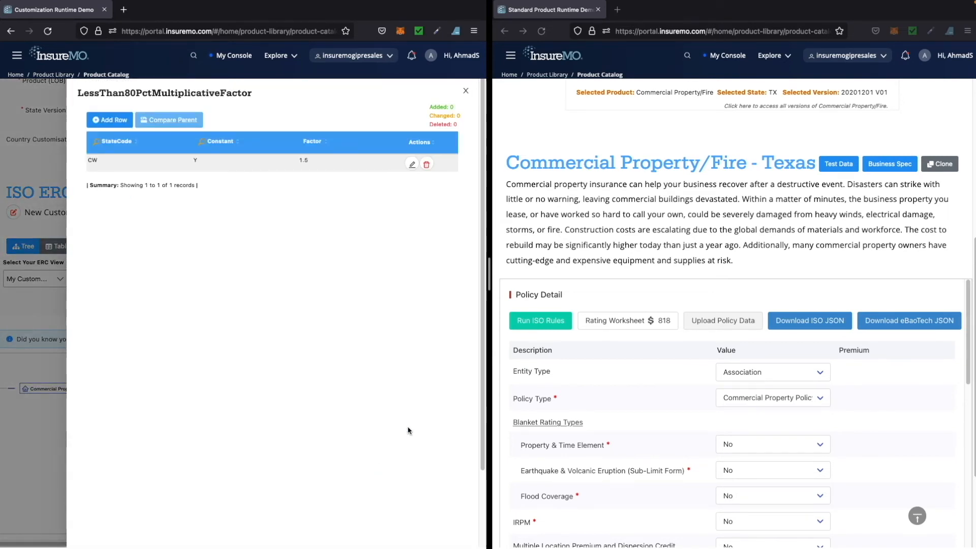
Step: Set the Factor of the CW row to 3 in the LessThan80PctMultiplicativeFactor table and close the table
click(412, 164)
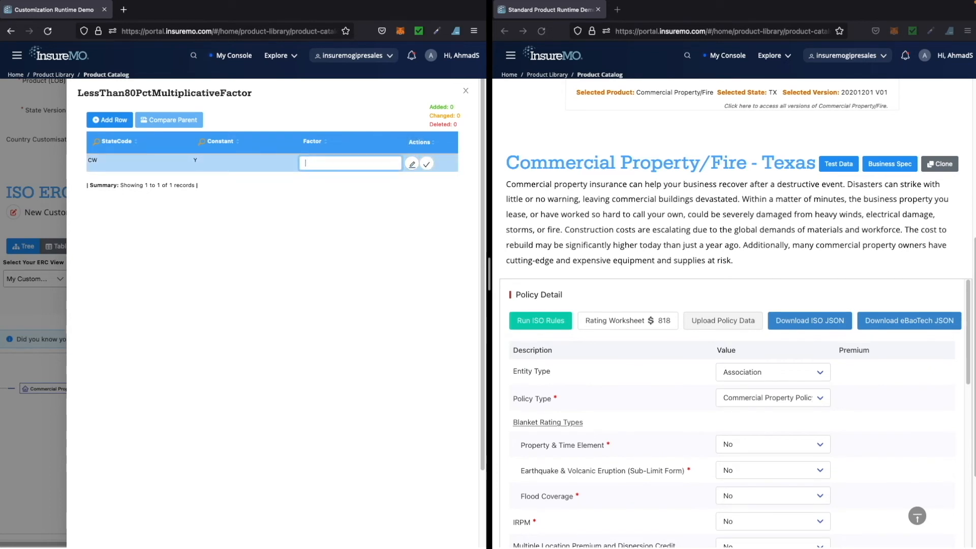
text(3)
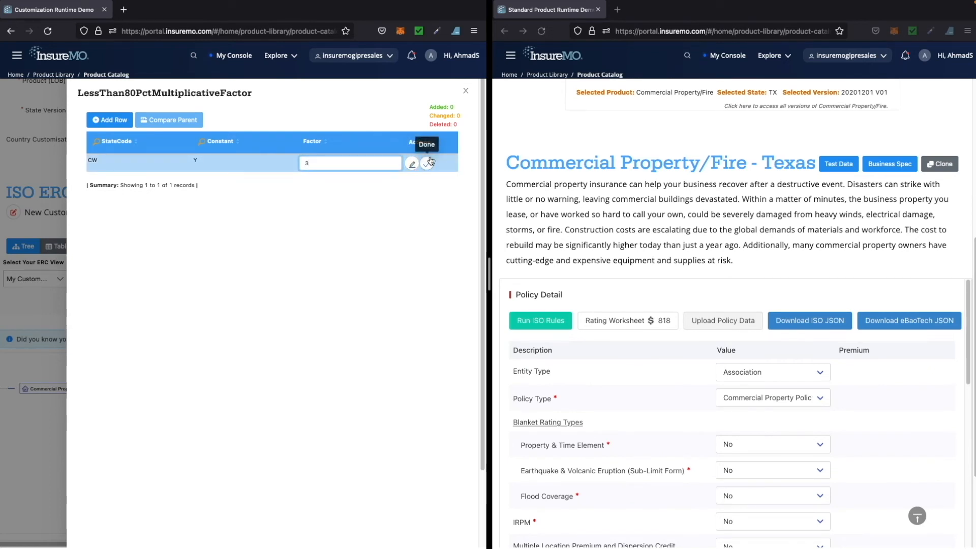
click(426, 164)
click(219, 121)
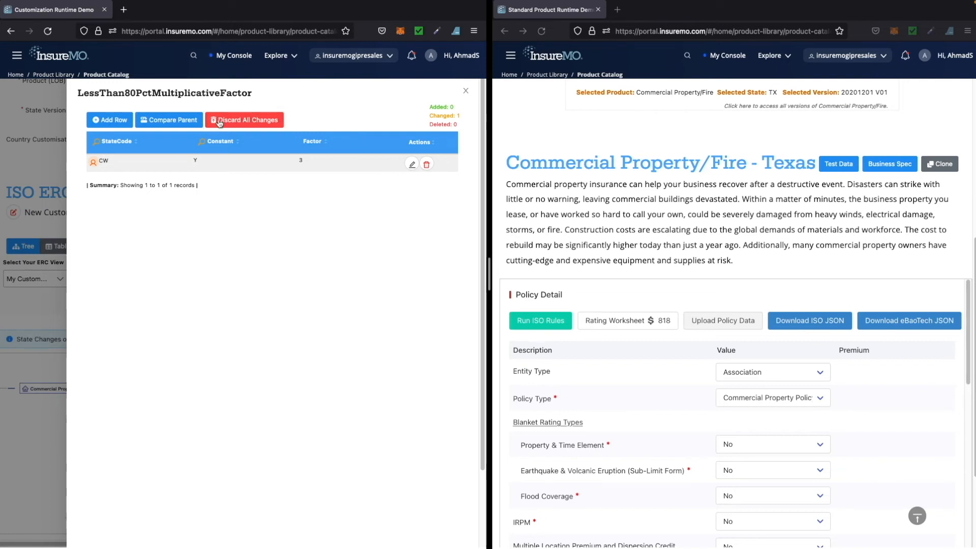
click(466, 91)
Step: Validate the customized ISO ERC CF TX product again and return to its runtime Policy Detail
click(450, 203)
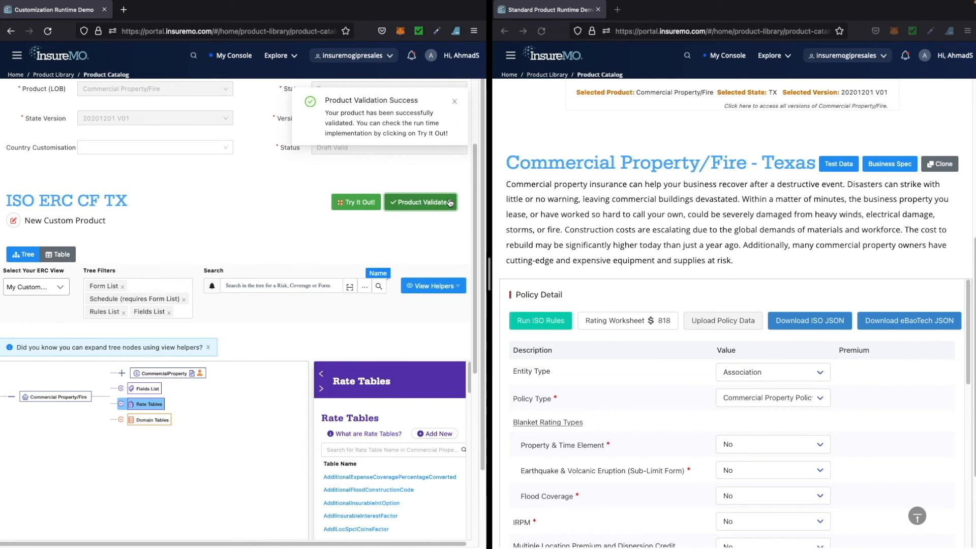
scroll(288, 234, up, 2)
click(343, 306)
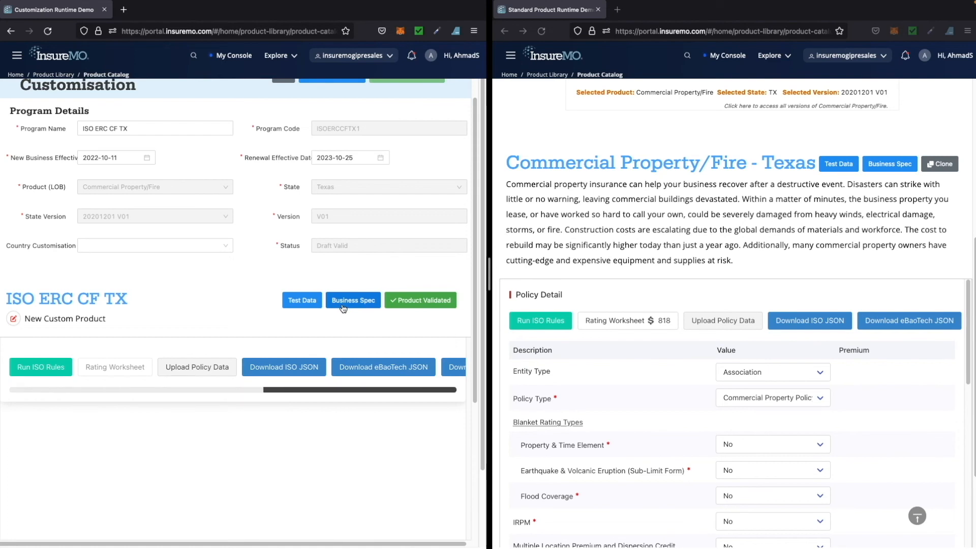
scroll(343, 308, down, 4)
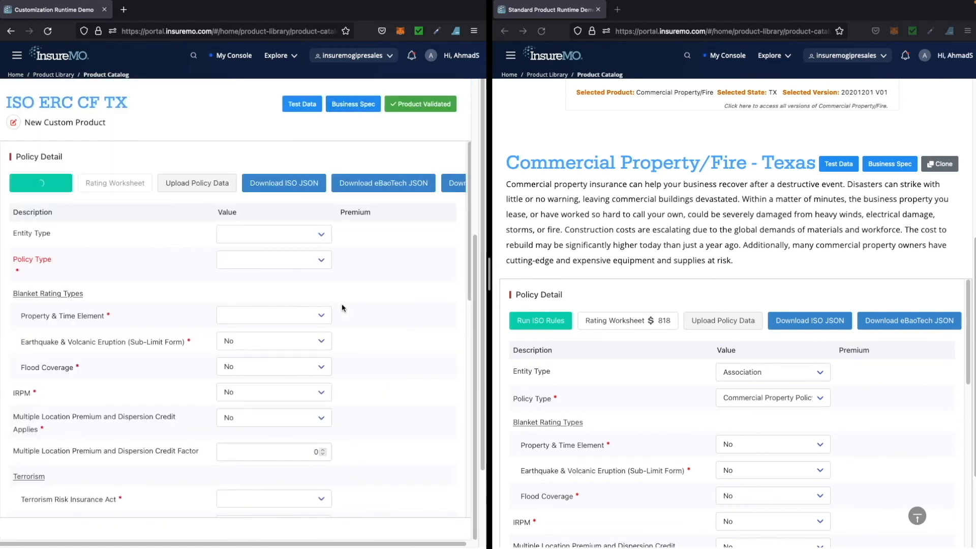
Step: Reload the Single Location Test sample into the custom product to rate it with the modified factor
click(304, 106)
click(135, 111)
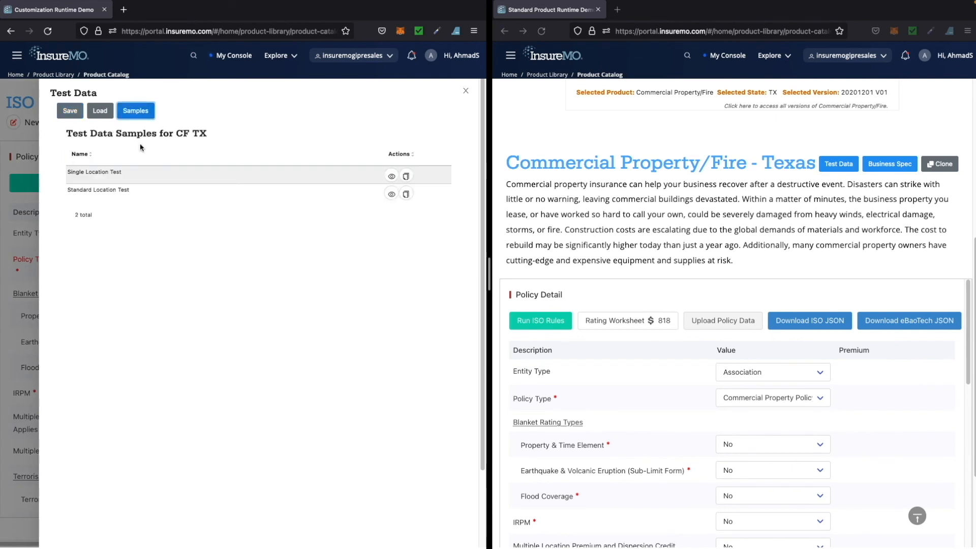
click(392, 176)
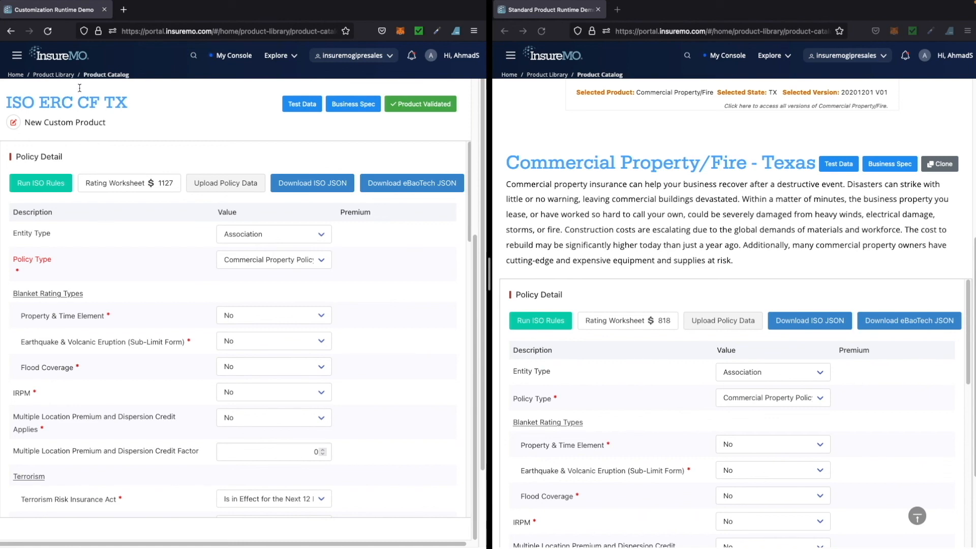
Step: Open the custom product's new rating worksheet and examine the CoinsuranceFactor and the final premium calculation against the standard product's premium
click(120, 187)
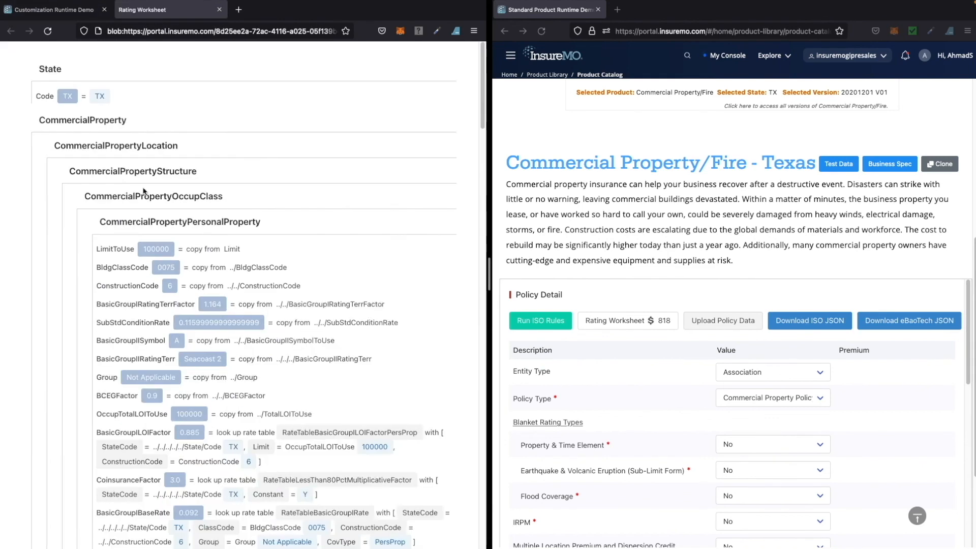
scroll(228, 488, down, 2)
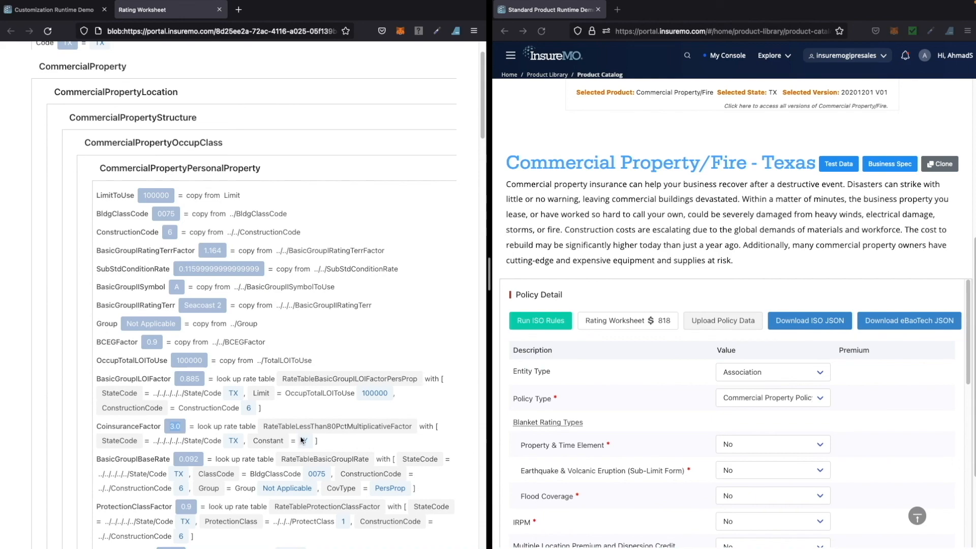
scroll(207, 440, down, 15)
scroll(207, 474, down, 8)
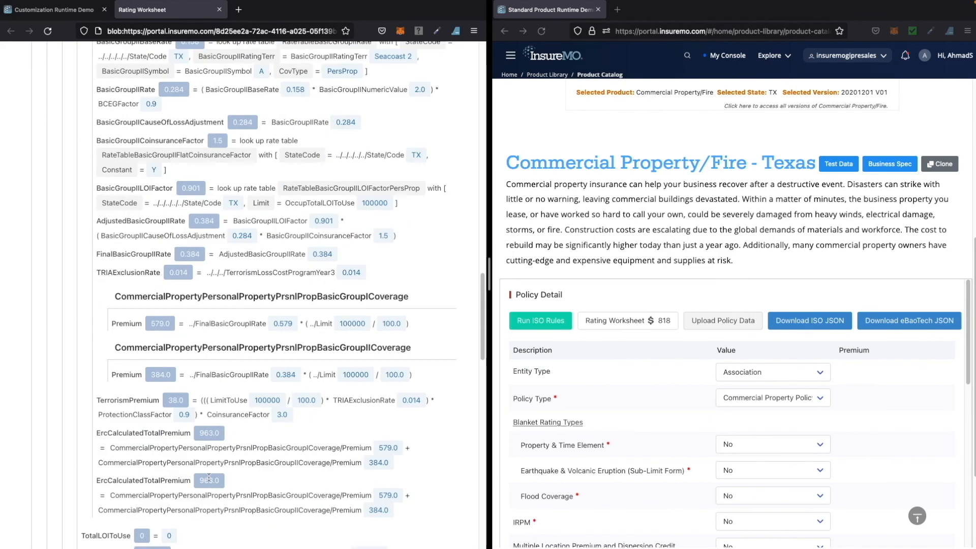
scroll(208, 478, down, 20)
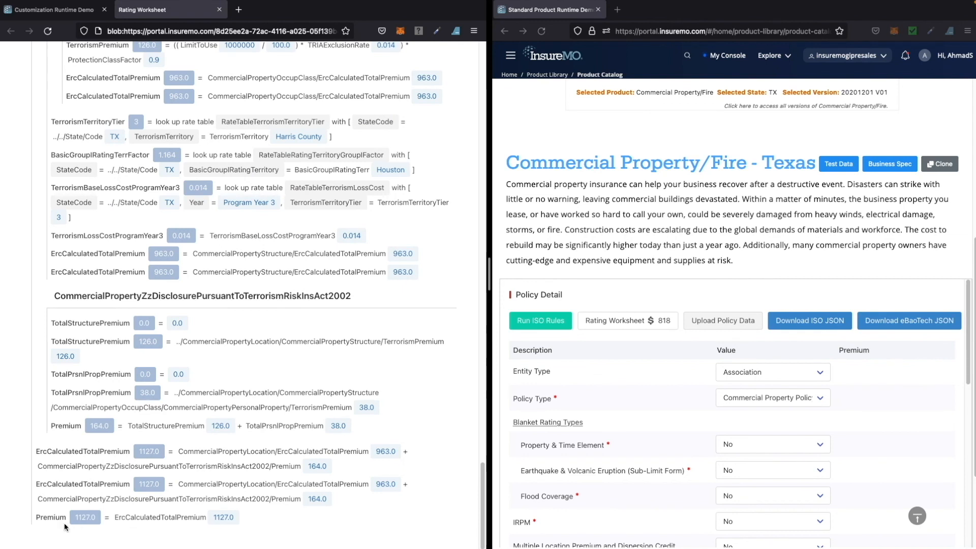
drag(205, 517, 119, 526)
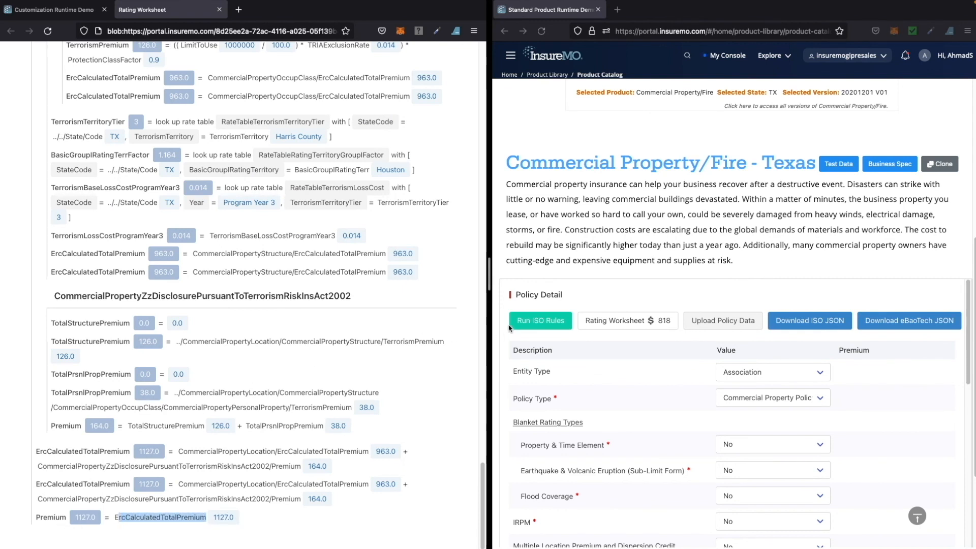
click(574, 279)
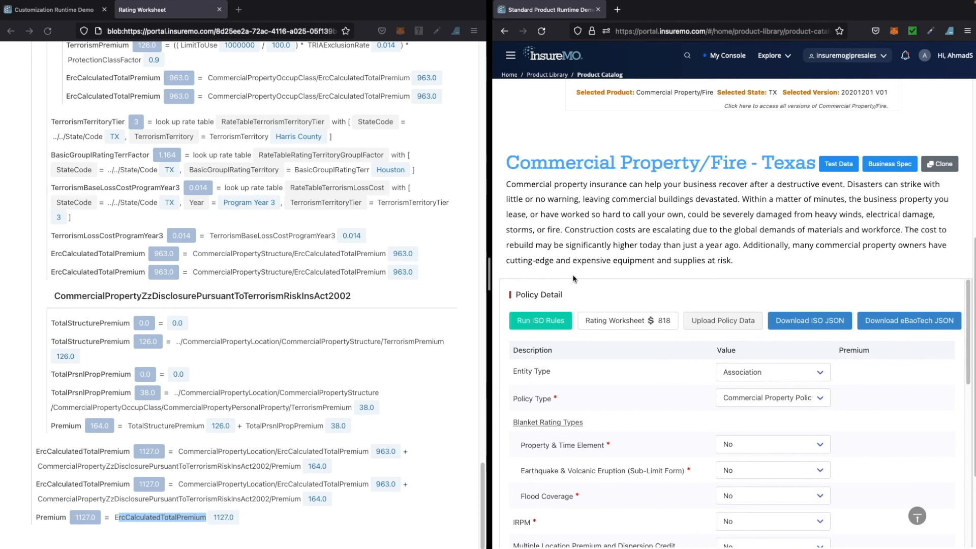